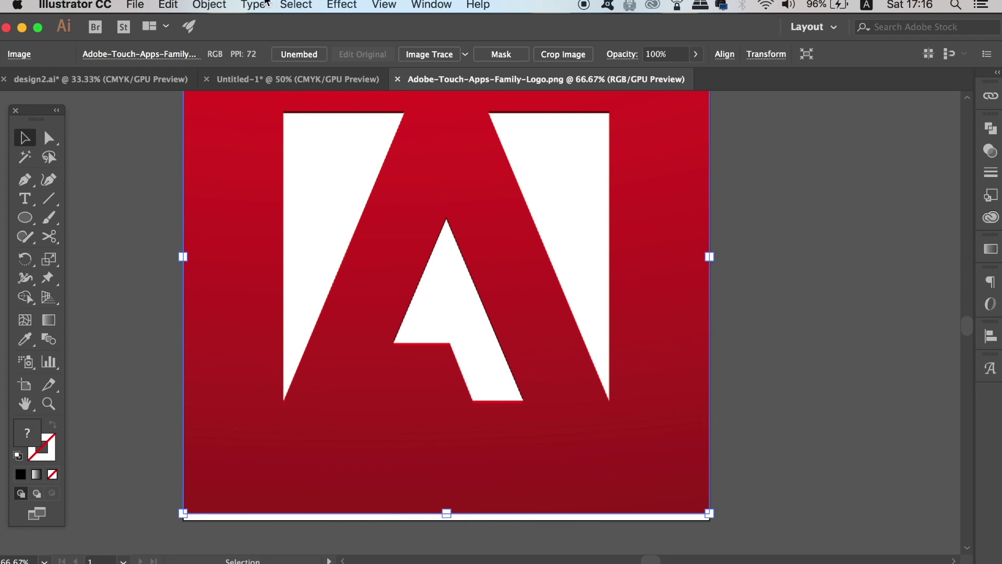
Step: With Adobe-Touch-Apps-Family-Logo.png open in its own tab, bring up the Object menu to lock it
left_click(222, 6)
Step: Lock the logo image and set up the Pen with a light blue stroke and no fill
mouse_move(263, 94)
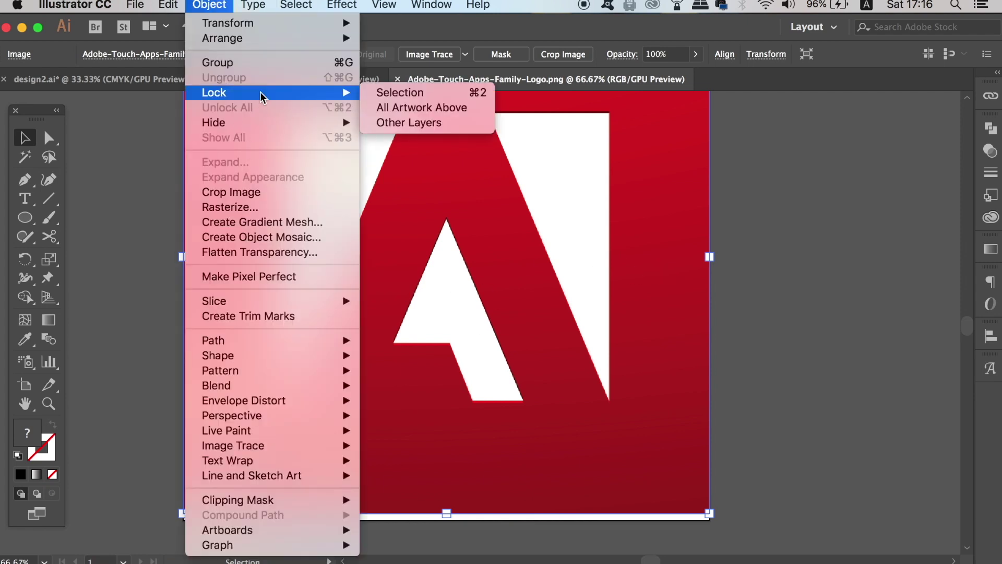
left_click(443, 93)
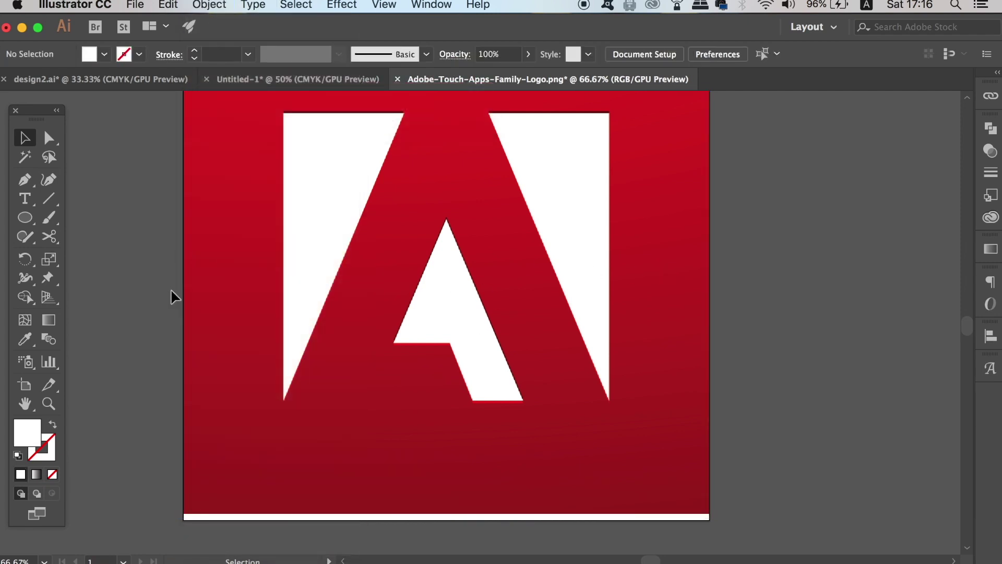
key("p")
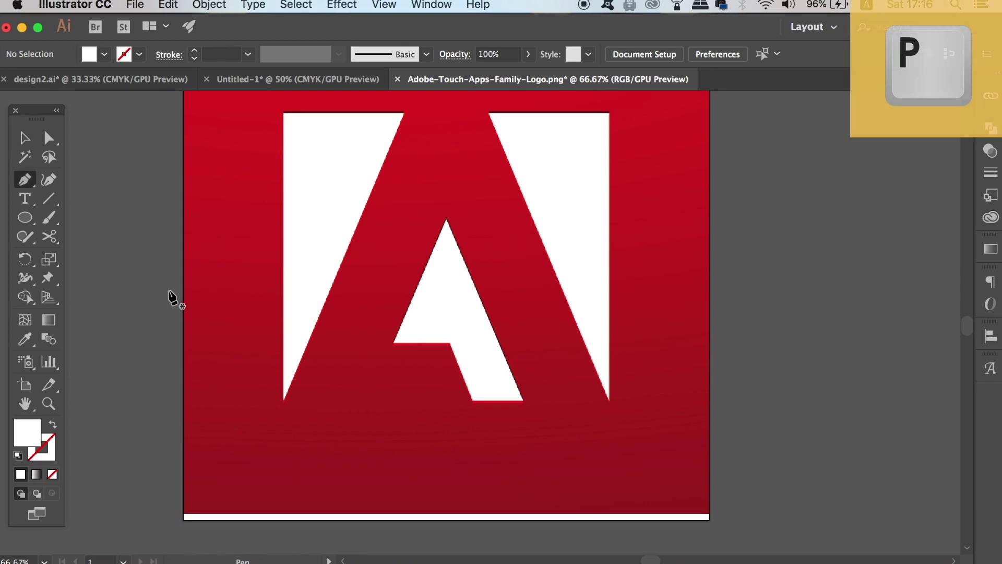
double_click(36, 440)
left_click(867, 329)
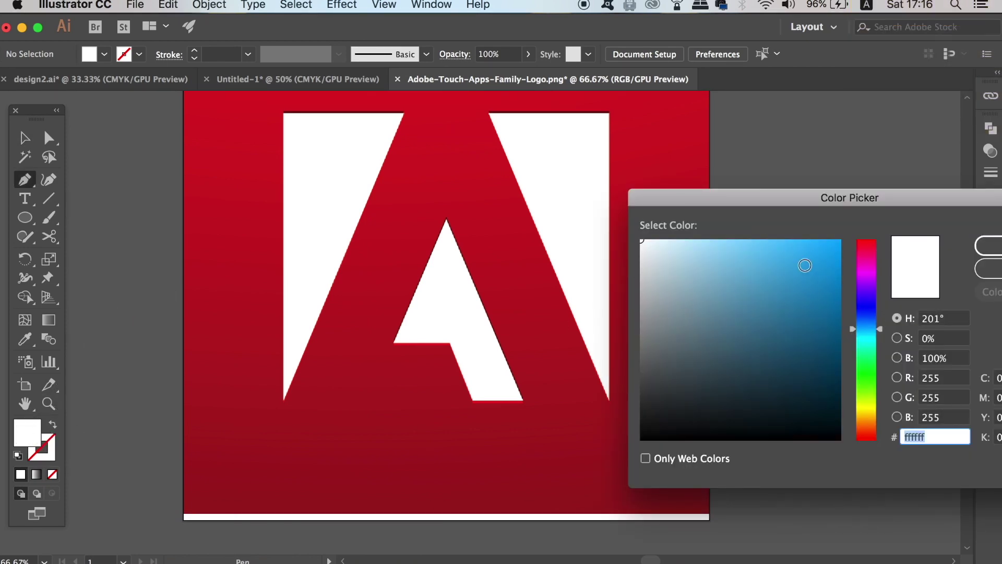
left_click(765, 241)
left_click(988, 245)
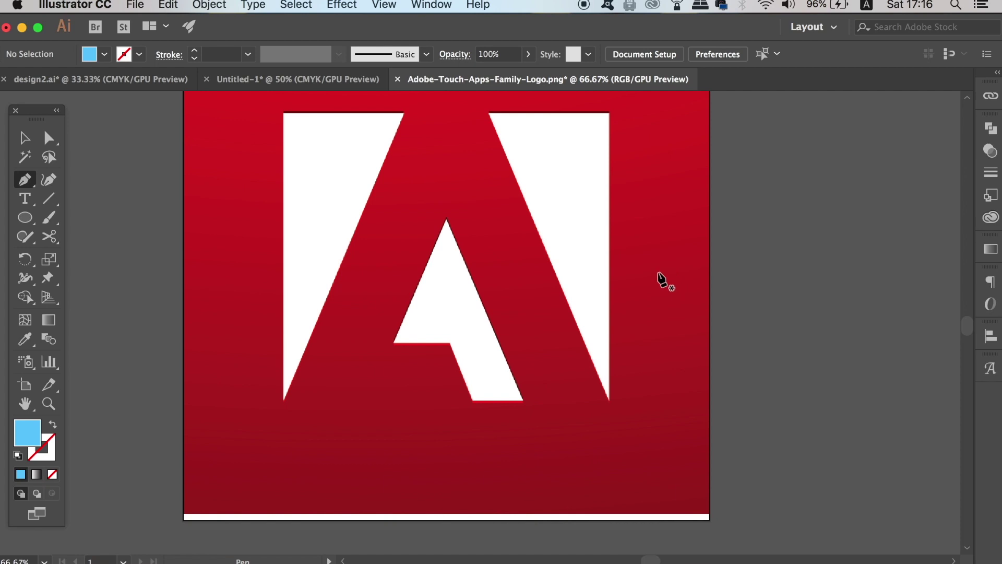
key("shift+x")
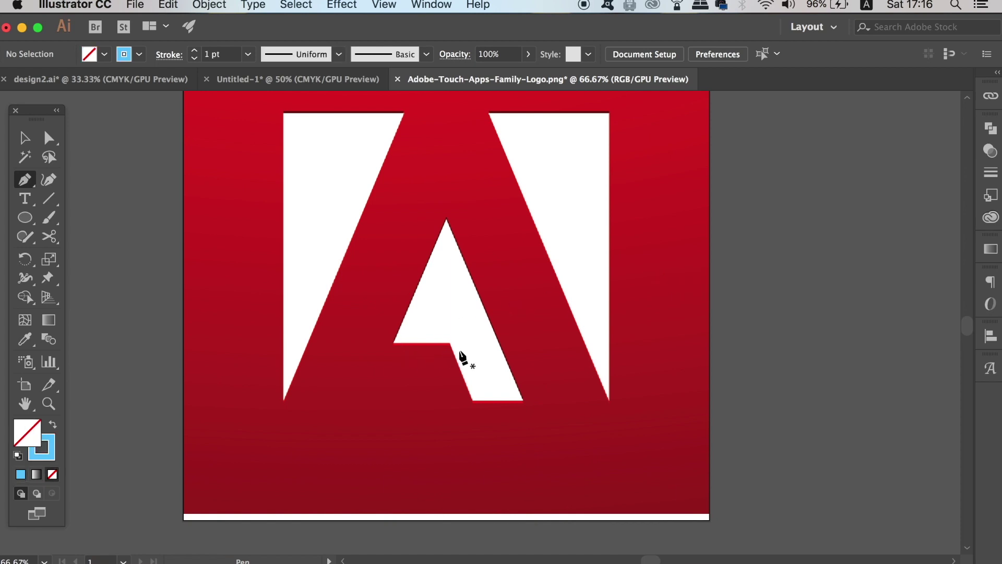
Step: Trace the A's bottom crossbar/foot as a closed four-anchor outline path
key("super+minus")
key("super+equal")
key("super+equal")
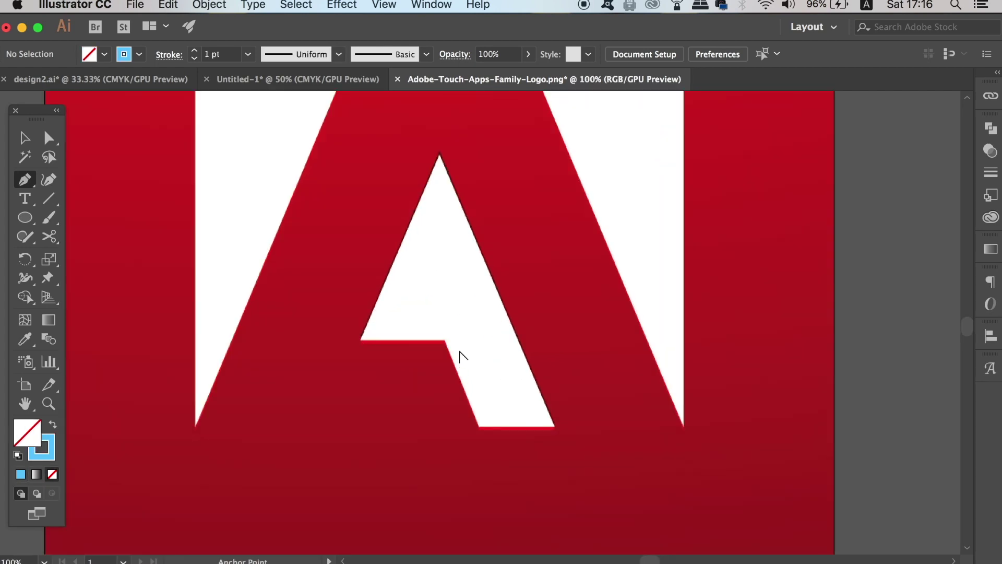
left_click(447, 340)
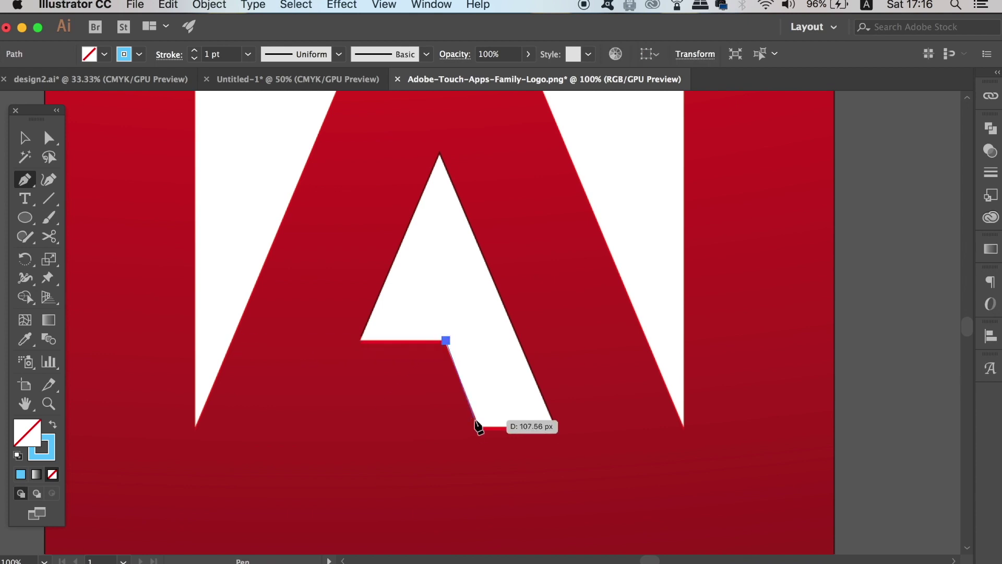
left_click(480, 427)
left_click(197, 427)
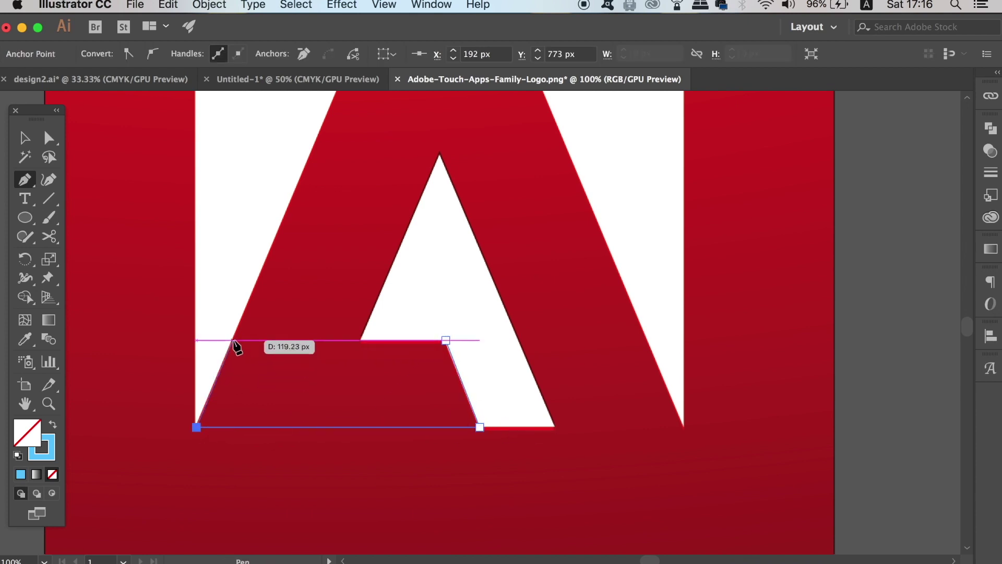
left_click(233, 341)
left_click(446, 342)
scroll(252, 339, "up", 4)
scroll(252, 340, "right", 1)
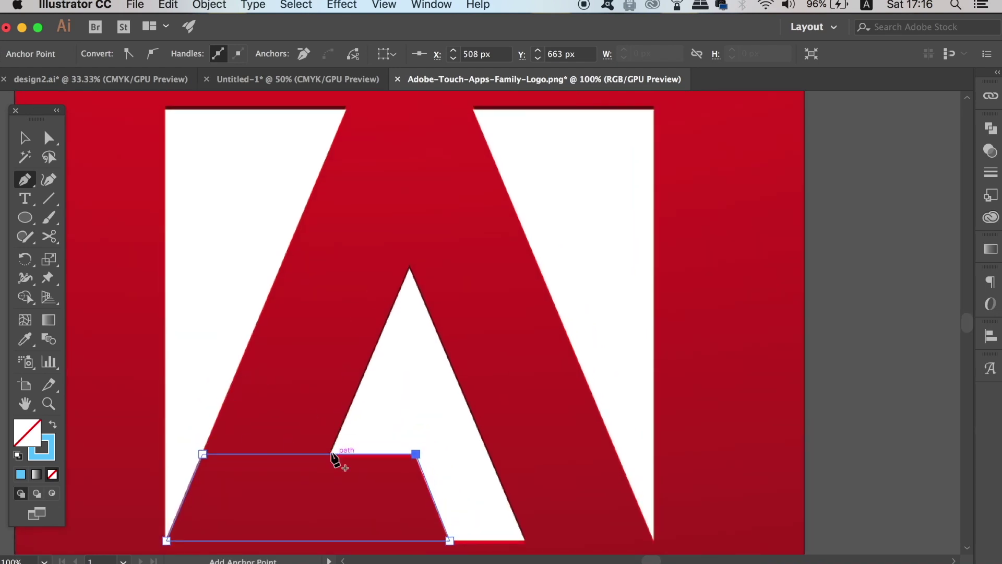
key("v")
left_click(362, 309)
Step: Trace the A's left leg as a closed outline path, correcting its top-right anchor
left_click(32, 185)
left_click(202, 454)
scroll(302, 268, "up", 3)
scroll(302, 268, "right", 1)
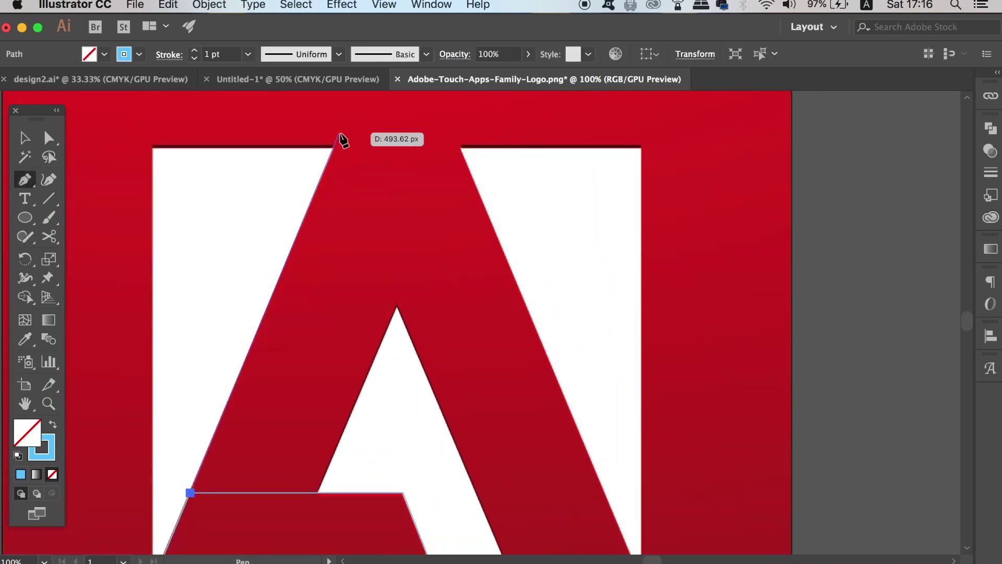
left_click(339, 135)
left_click(457, 134)
key("super+z")
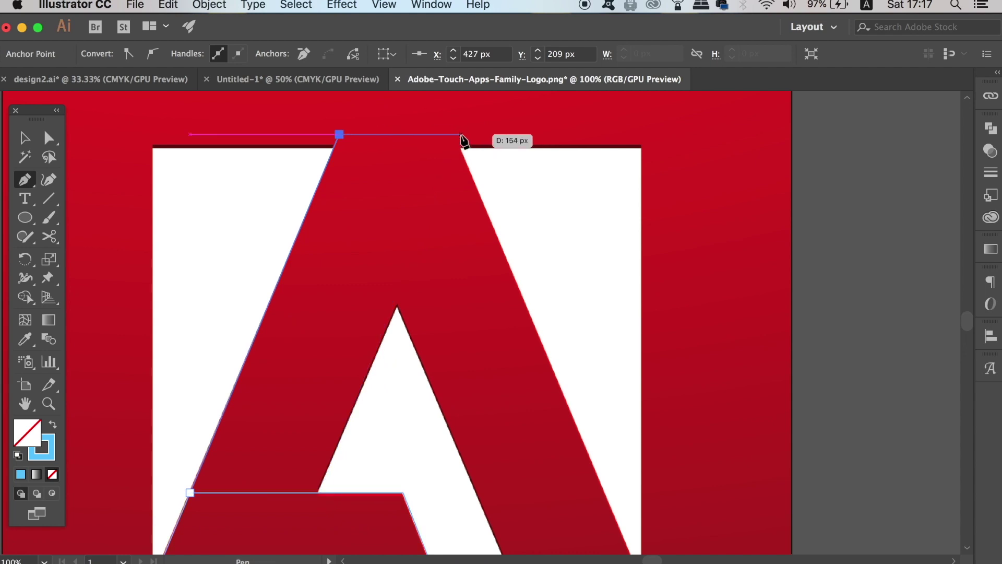
left_click(461, 134)
left_click(317, 493)
left_click(189, 492)
scroll(329, 355, "down", 3)
scroll(329, 356, "right", 1)
left_click(117, 242, "super")
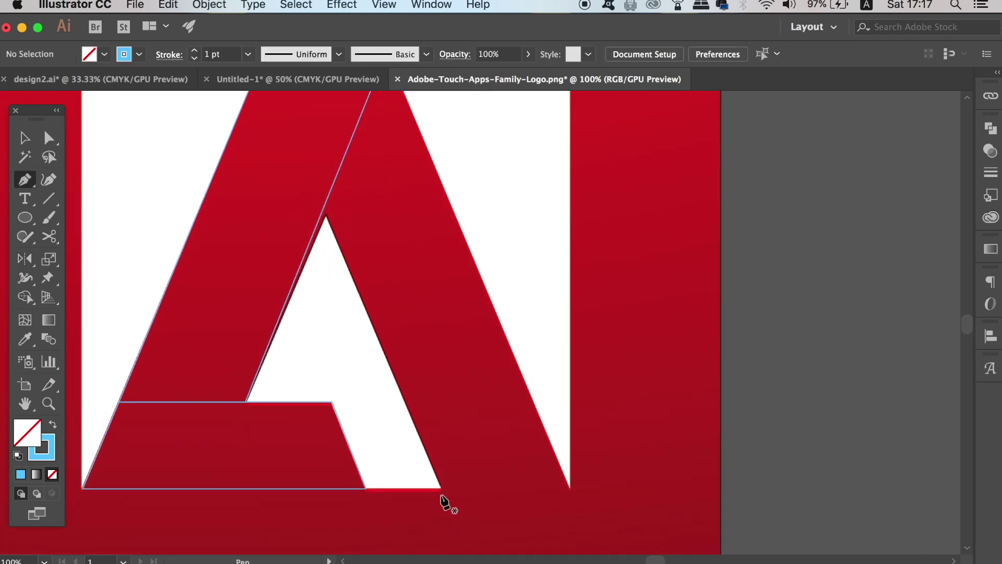
Step: Trace the A's right leg as a closed outline path and zoom out to view the logo
left_click(442, 488)
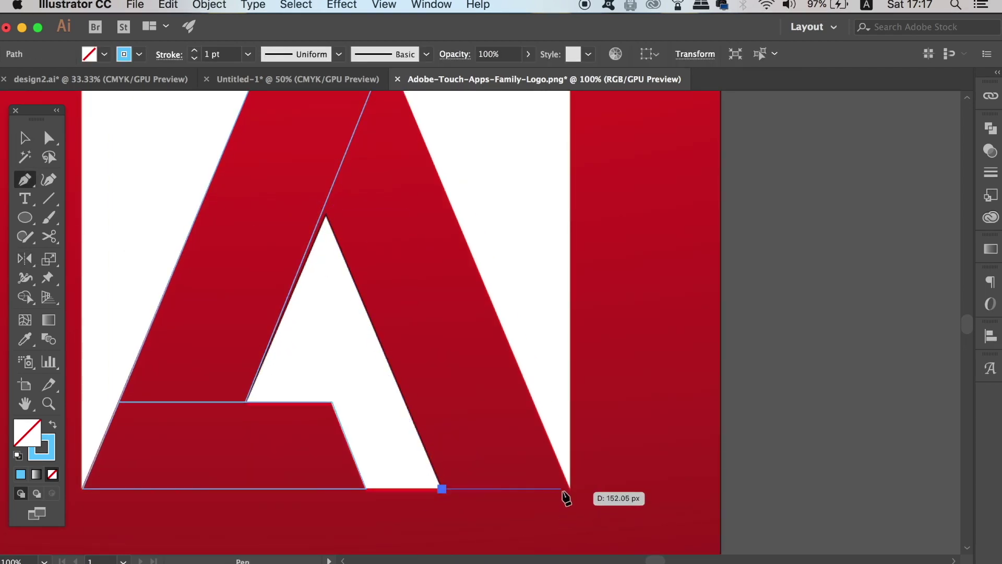
left_click(569, 489)
scroll(454, 380, "up", 5)
scroll(453, 381, "left", 1)
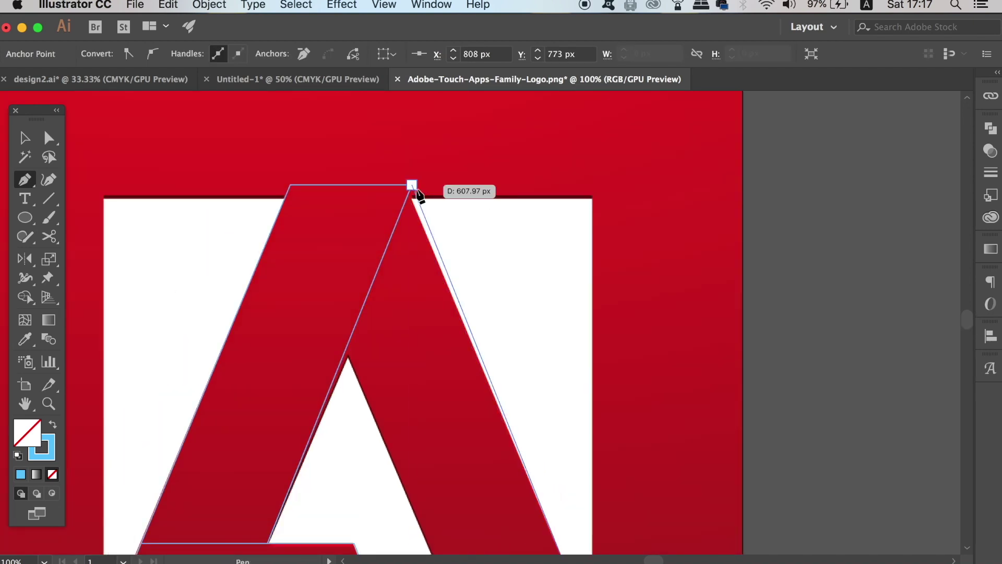
left_click(413, 186)
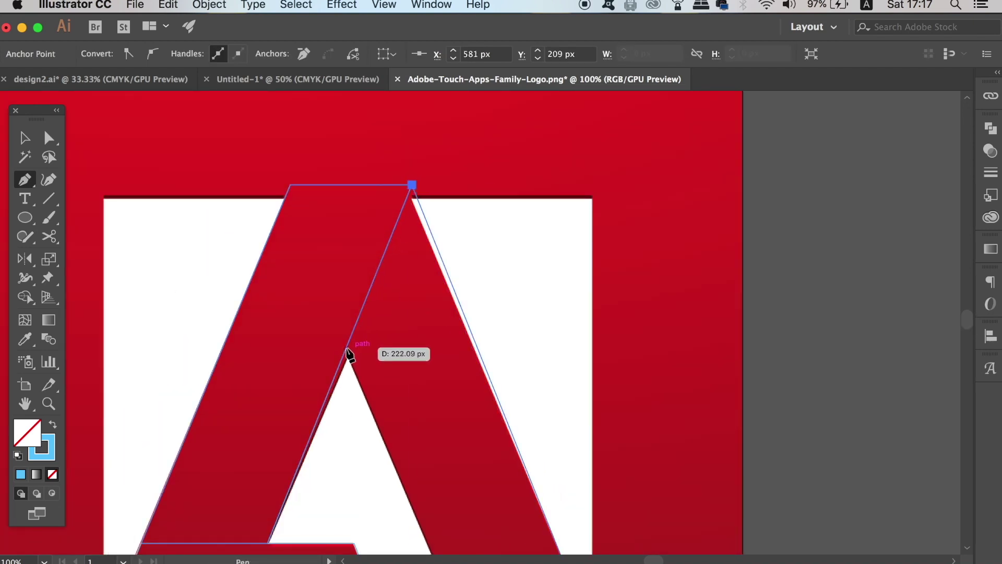
left_click(346, 347)
scroll(346, 347, "down", 7)
scroll(346, 347, "right", 2)
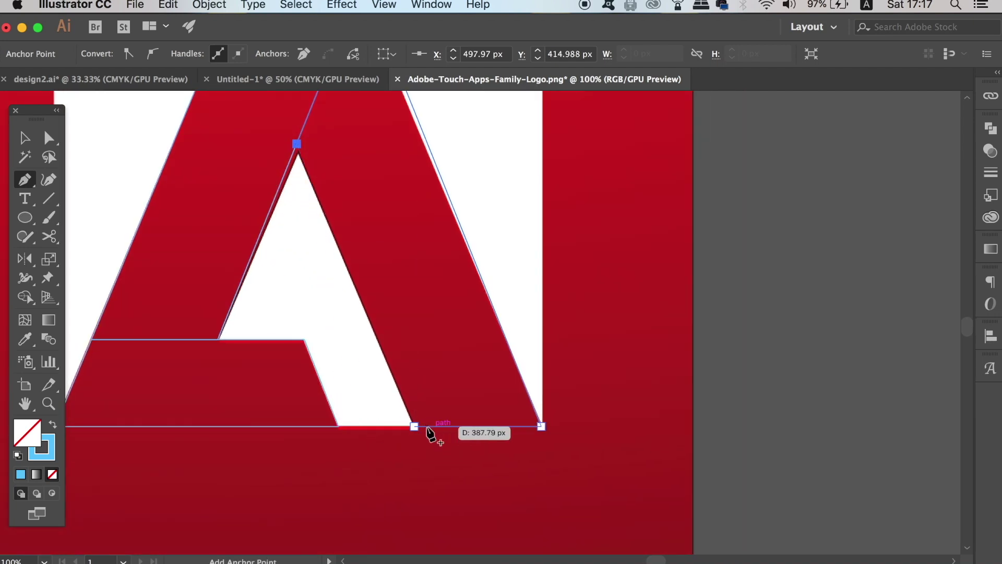
left_click(411, 426)
left_click(29, 136)
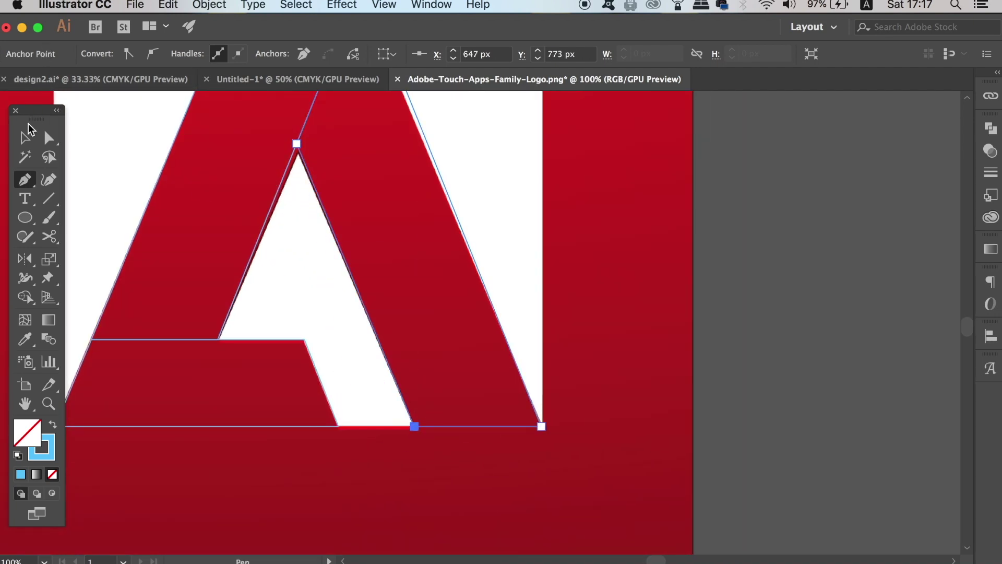
left_click(143, 161)
key("super+minus")
Step: Create a new 1000 × 1000 px RGB document
scroll(180, 209, "up", 3)
scroll(179, 208, "left", 3)
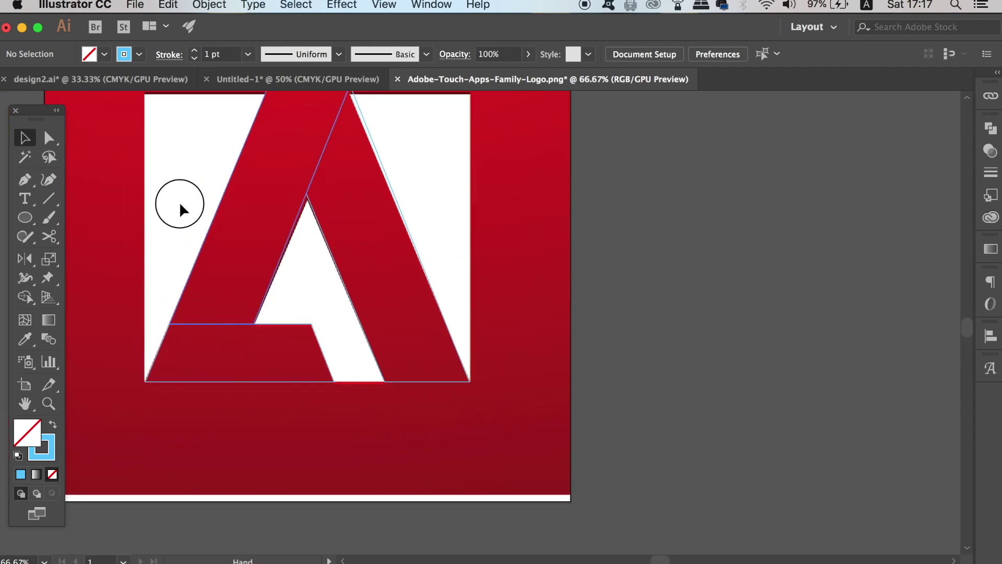
key("super+minus")
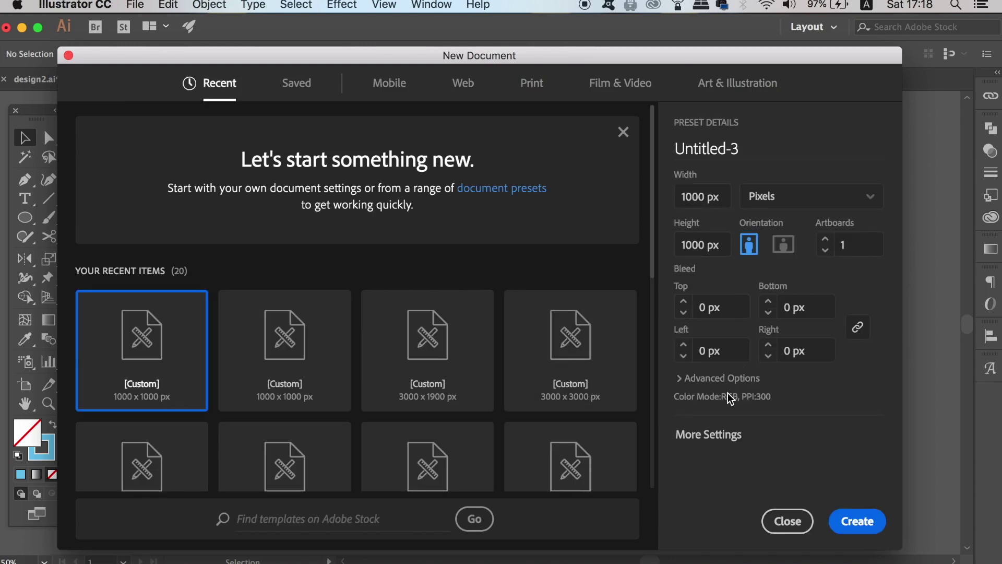
left_click(679, 379)
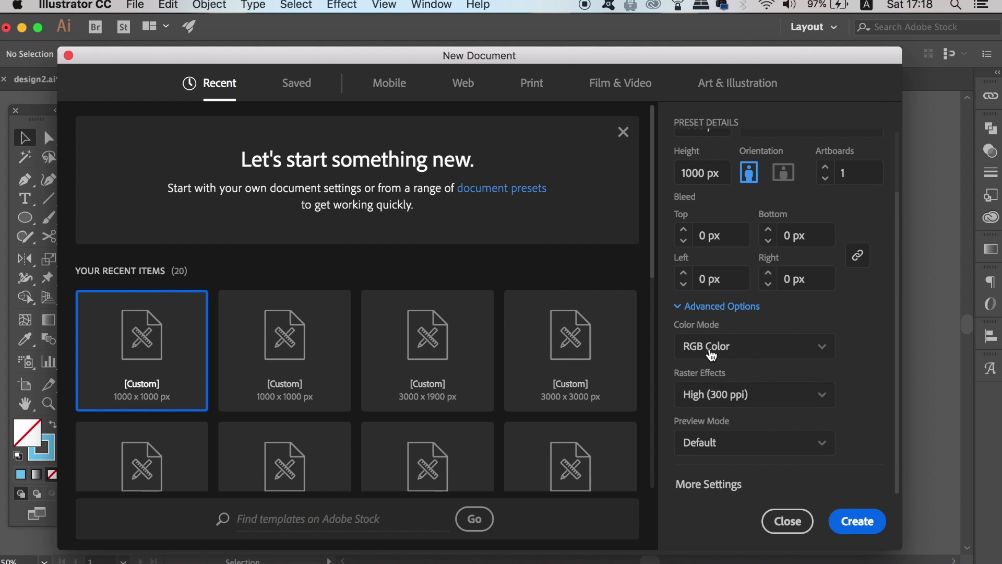
left_click(849, 532)
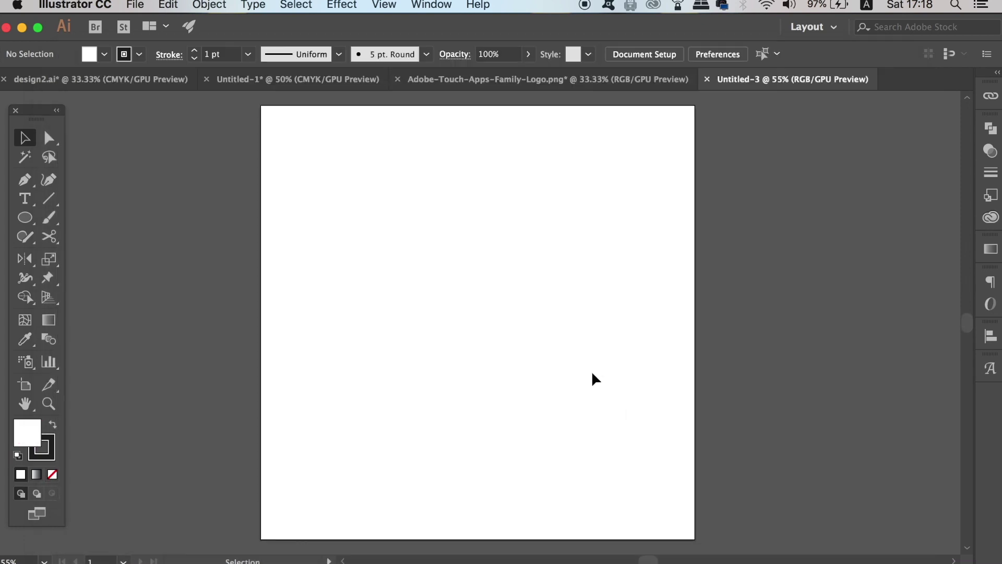
Step: Copy the traced A paths into Untitled-3 and select the whole A there
left_click(489, 83)
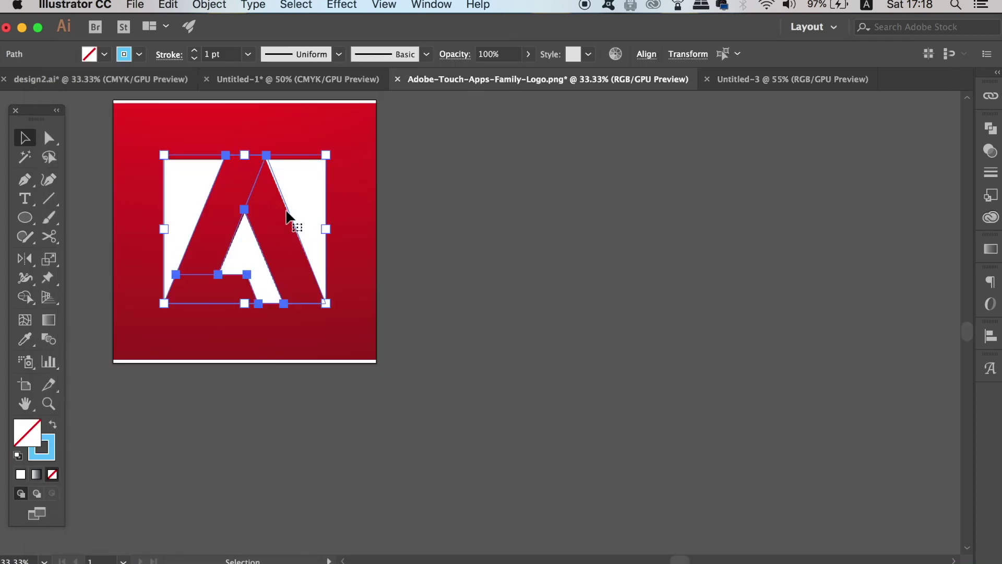
left_click_drag(286, 214, 563, 304)
left_click(661, 299)
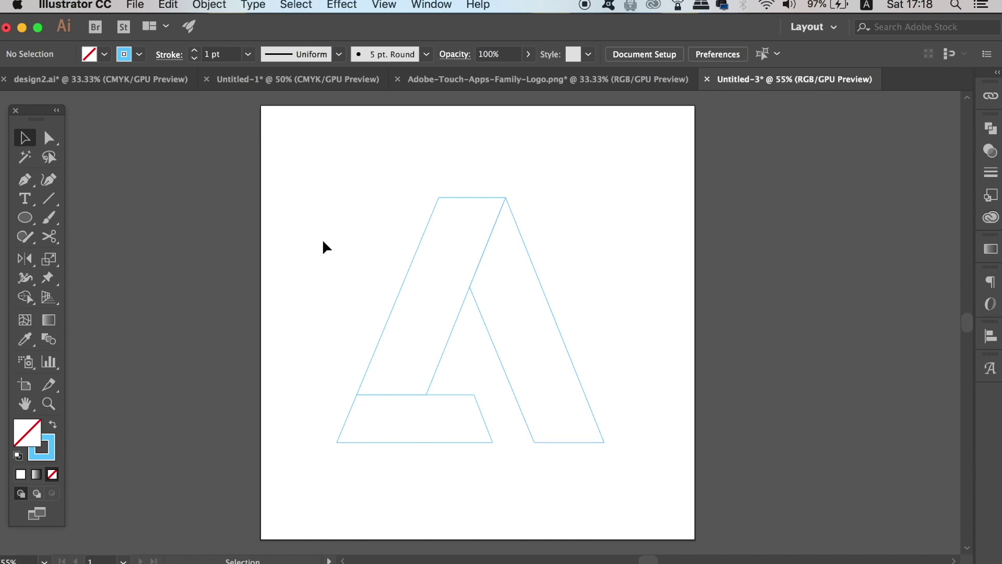
scroll(409, 274, "down", 1, "alt")
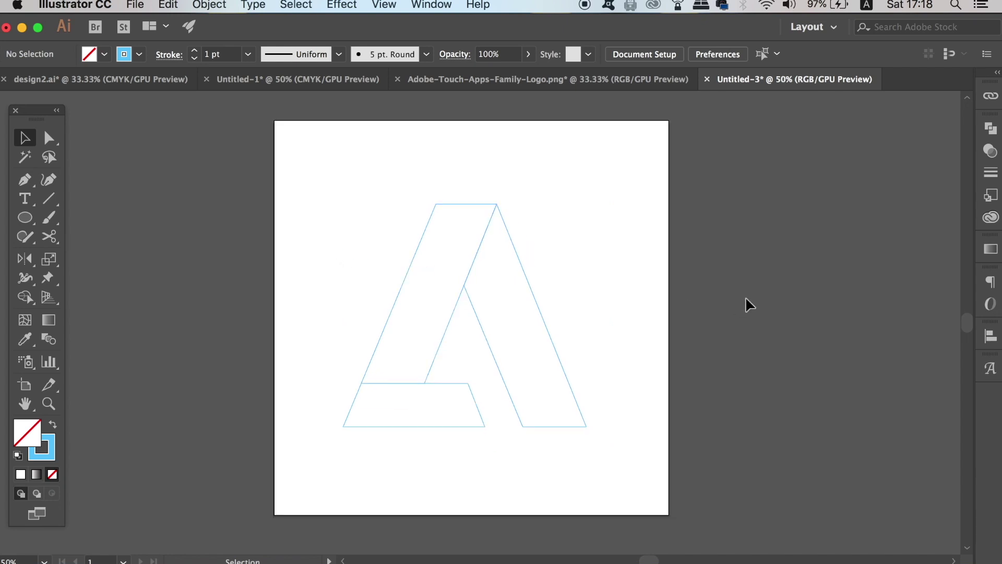
scroll(681, 333, "down", 1, "alt")
scroll(655, 334, "up", 1, "alt")
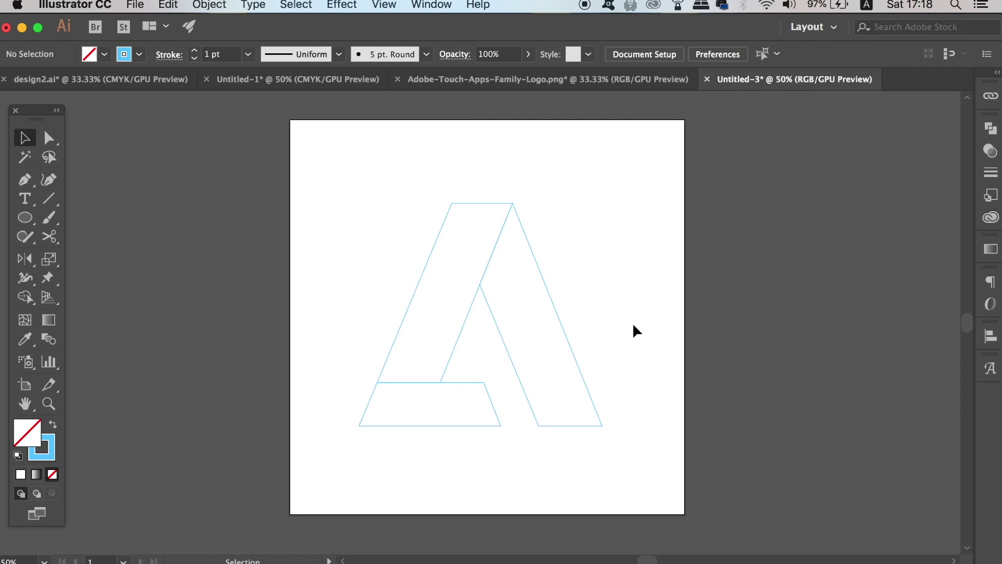
left_click_drag(627, 327, 585, 277)
left_click_drag(297, 213, 567, 412)
Step: Give the A outline a 40 pt stroke weight with Round Join corners
left_click(248, 53)
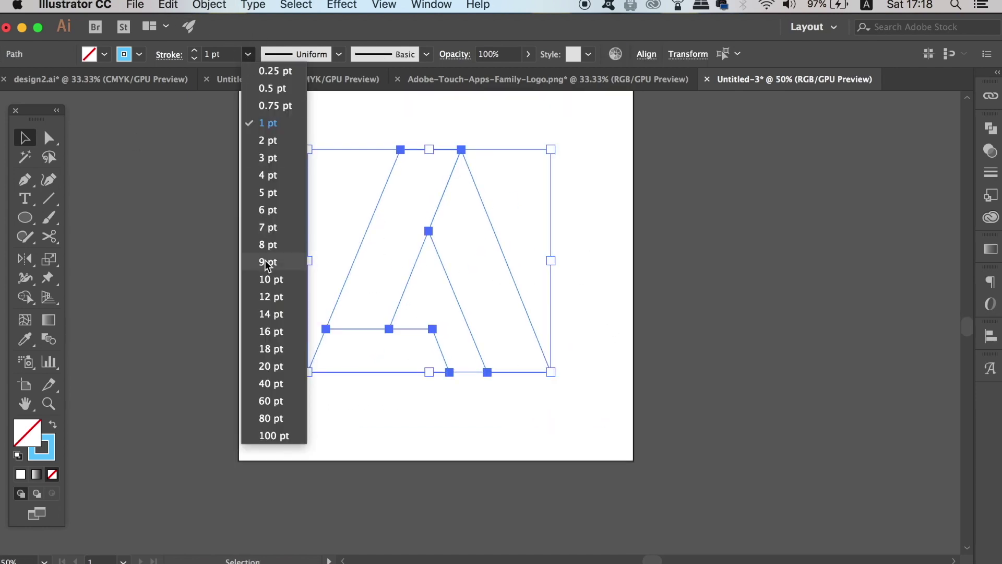
left_click(271, 383)
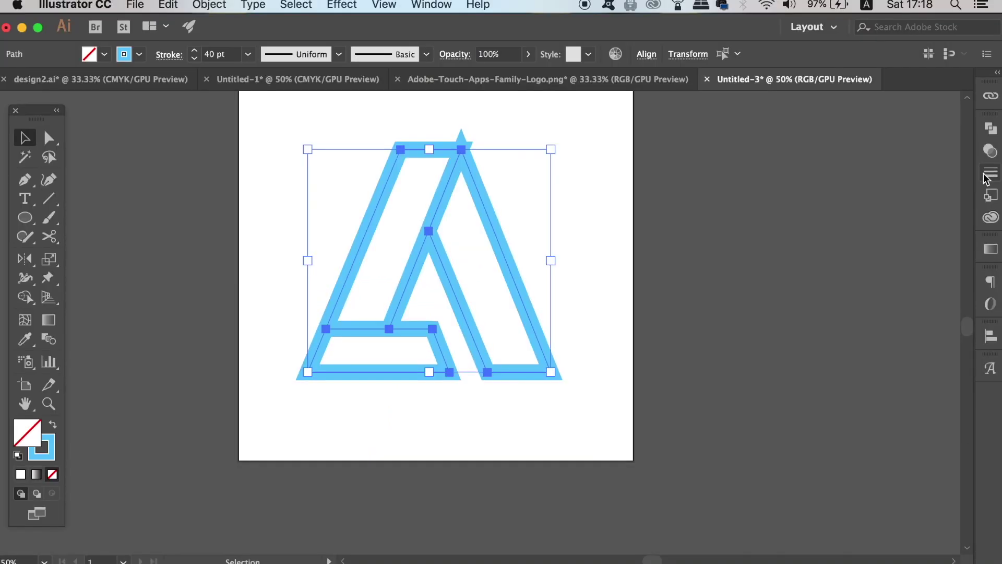
left_click(987, 176)
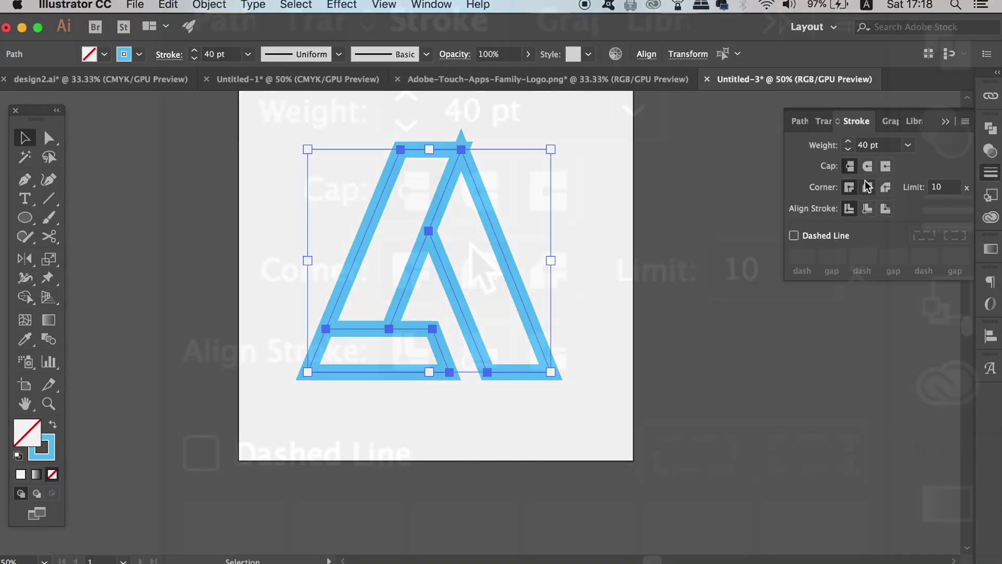
left_click(867, 185)
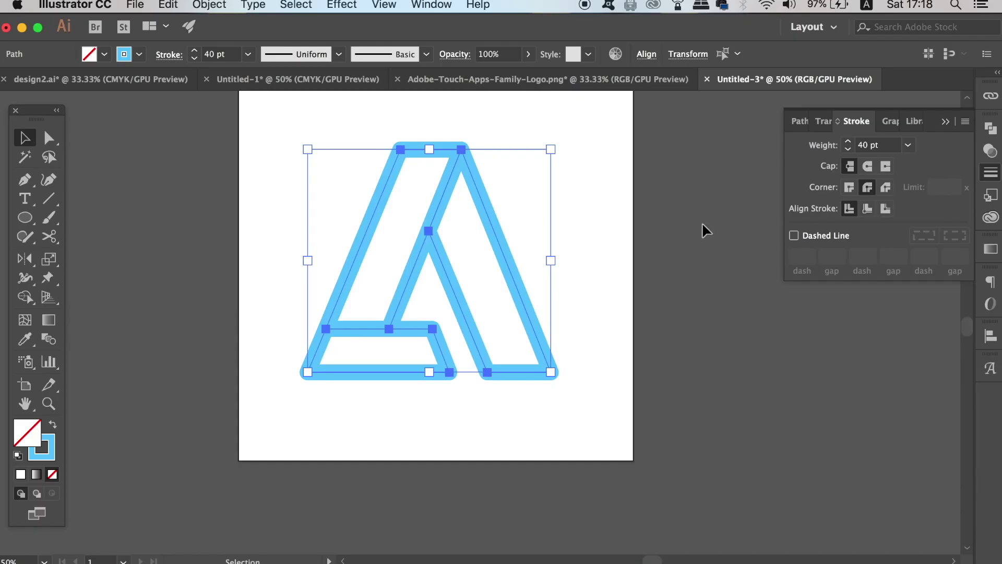
left_click(704, 228)
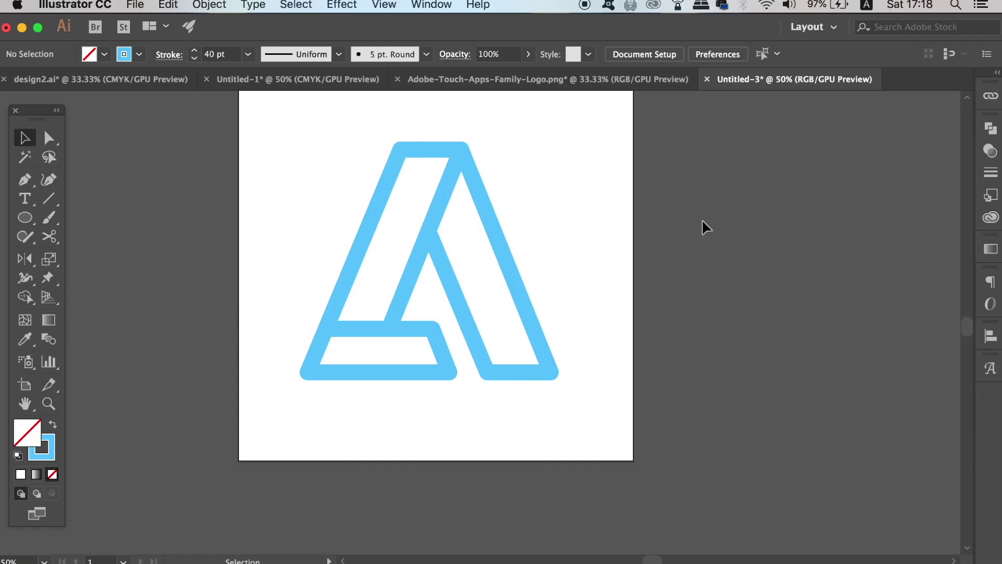
scroll(640, 237, "down", 1)
Step: Draw a 20 pt stripe running up the inside of the A's left leg
scroll(640, 239, "up", 1)
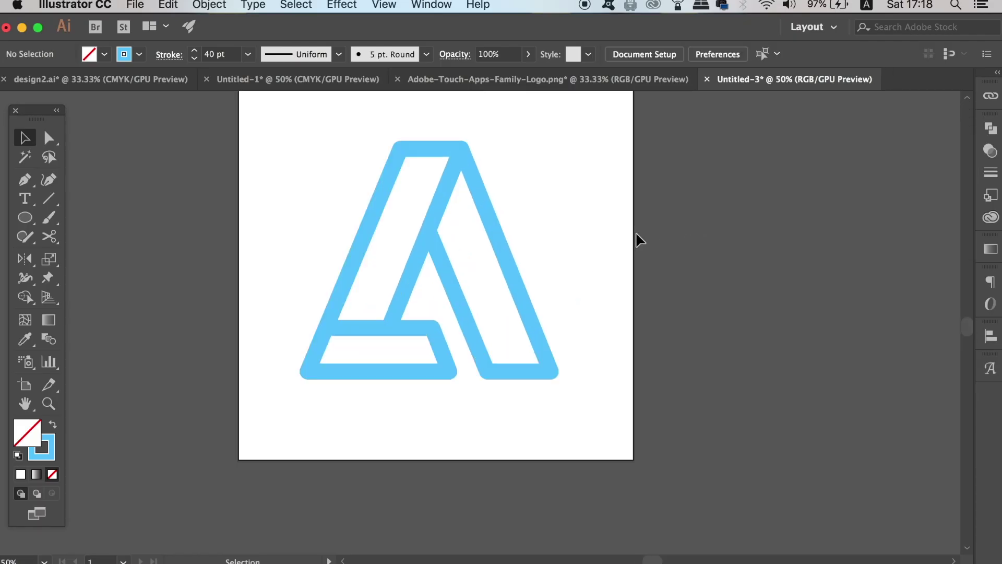
scroll(637, 240, "up", 1)
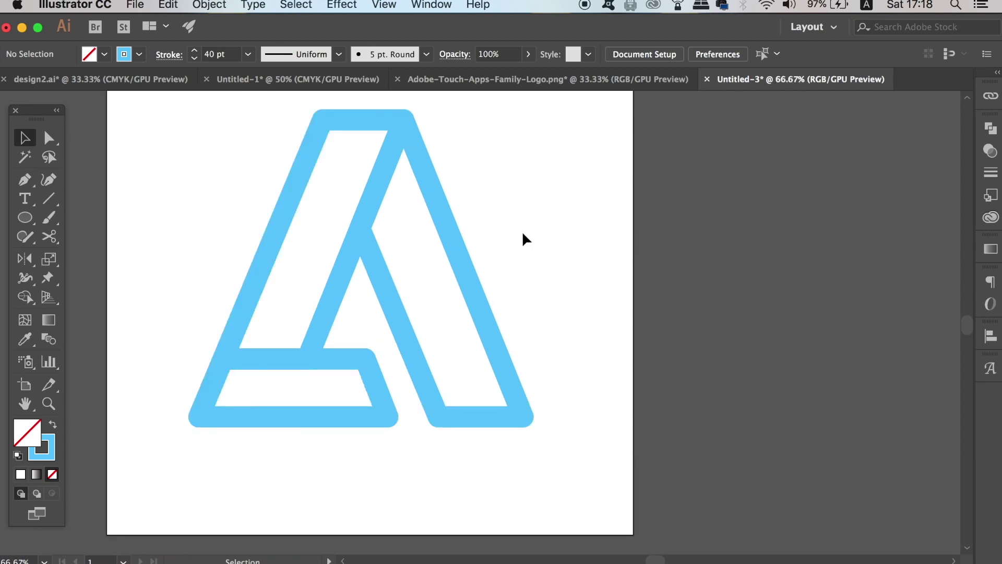
left_click(24, 179)
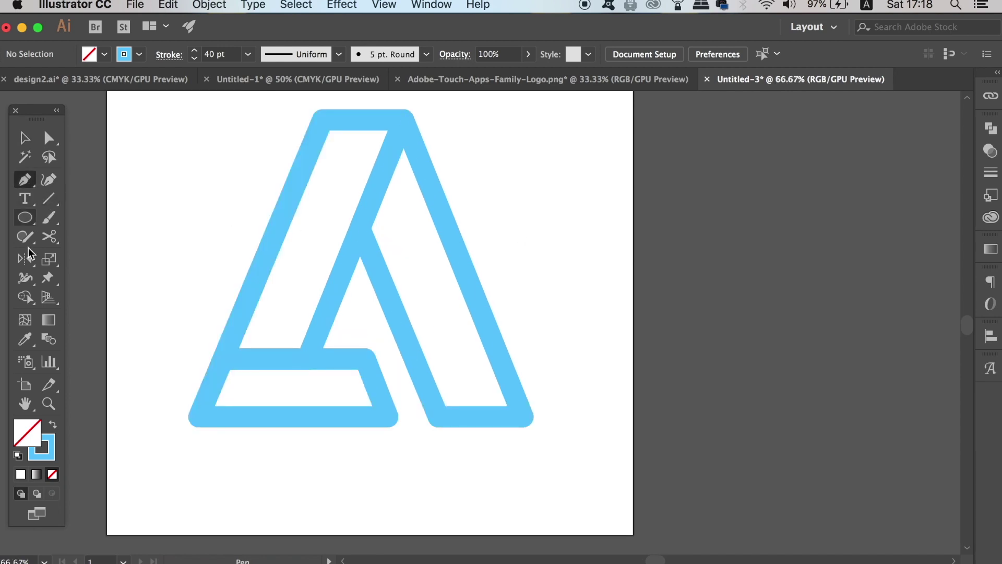
left_click(248, 54)
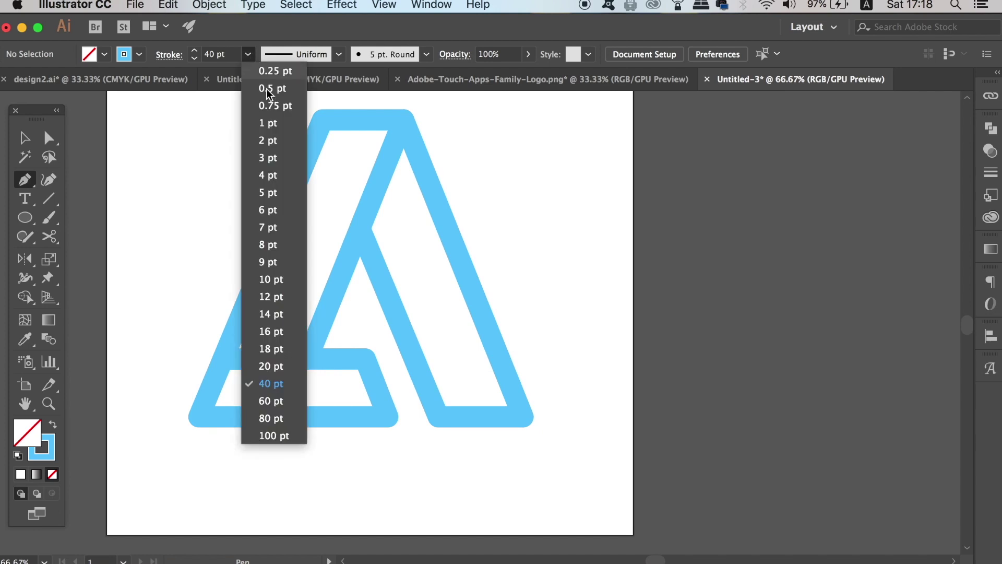
left_click(271, 366)
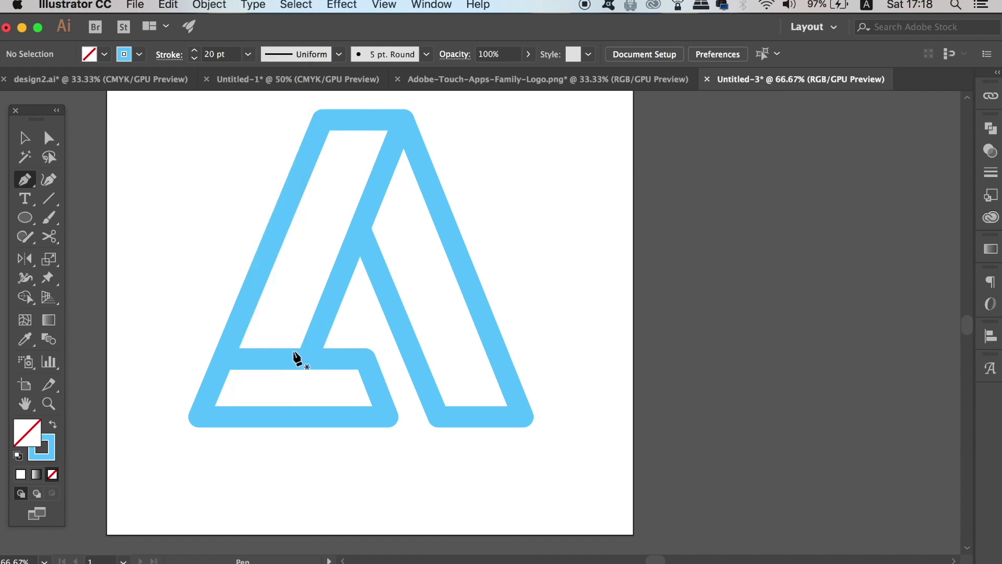
left_click(265, 359)
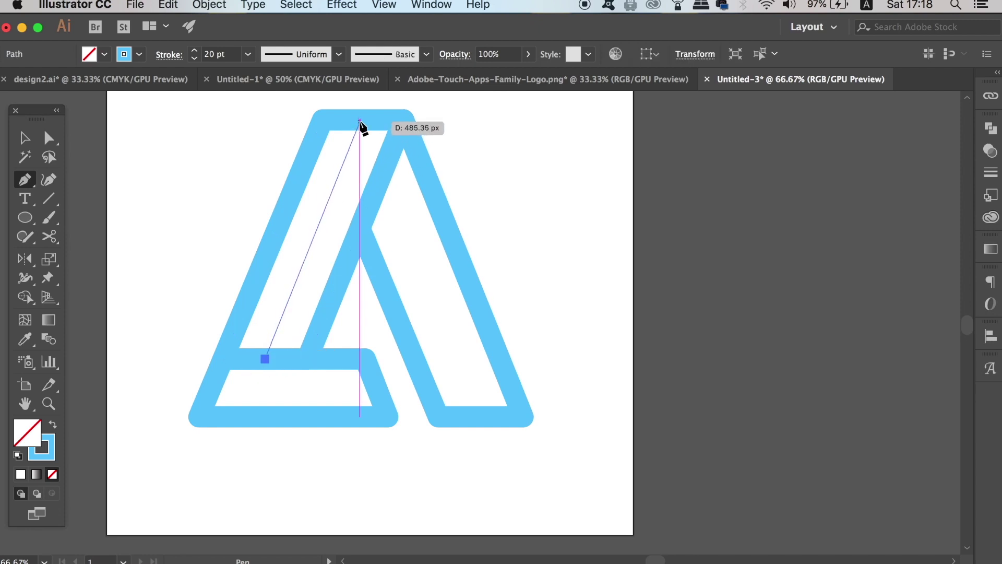
left_click(360, 122)
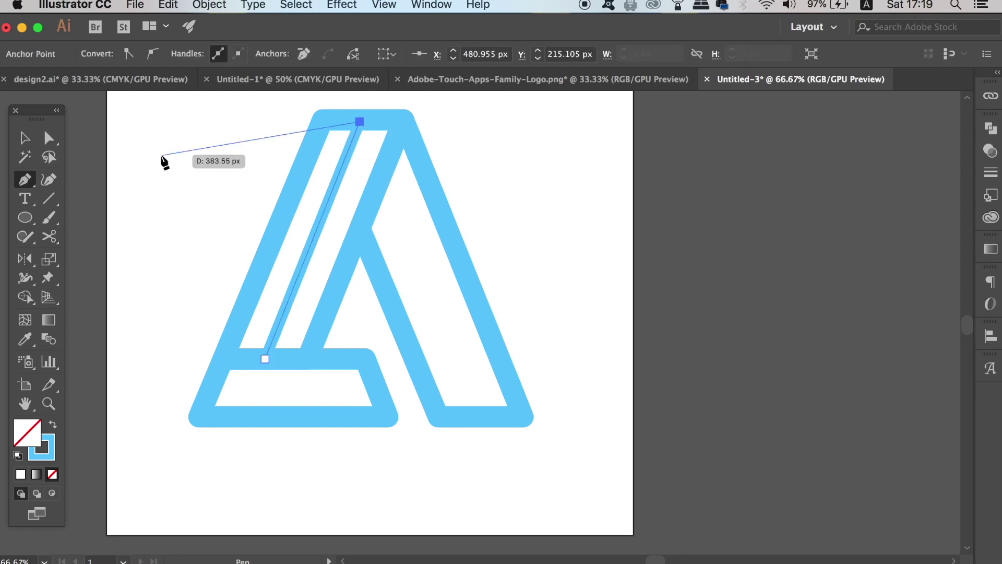
key("v")
left_click(210, 196)
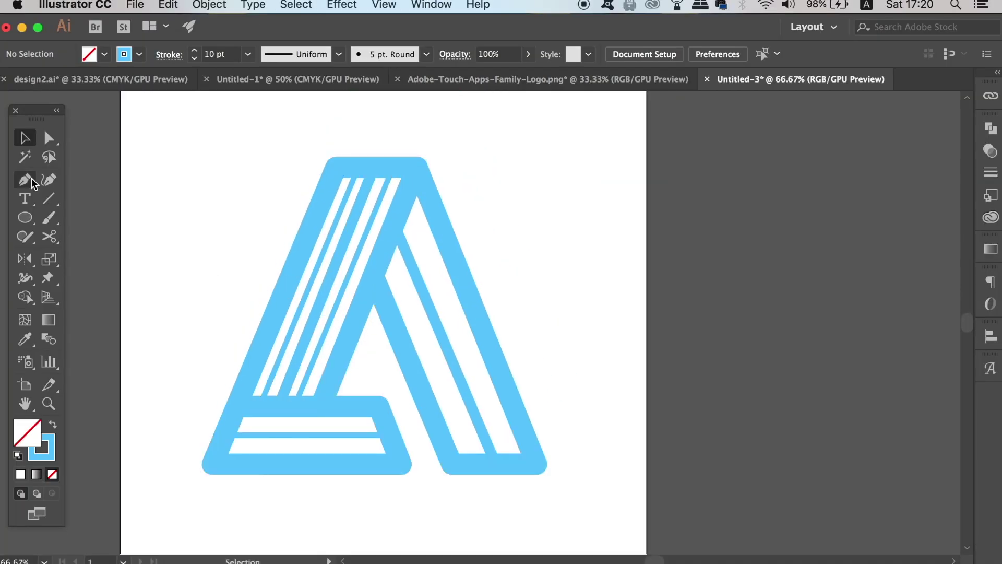
Step: Draw a diagonal stripe inside the right leg and nudge it into place
key("p")
left_click(390, 253)
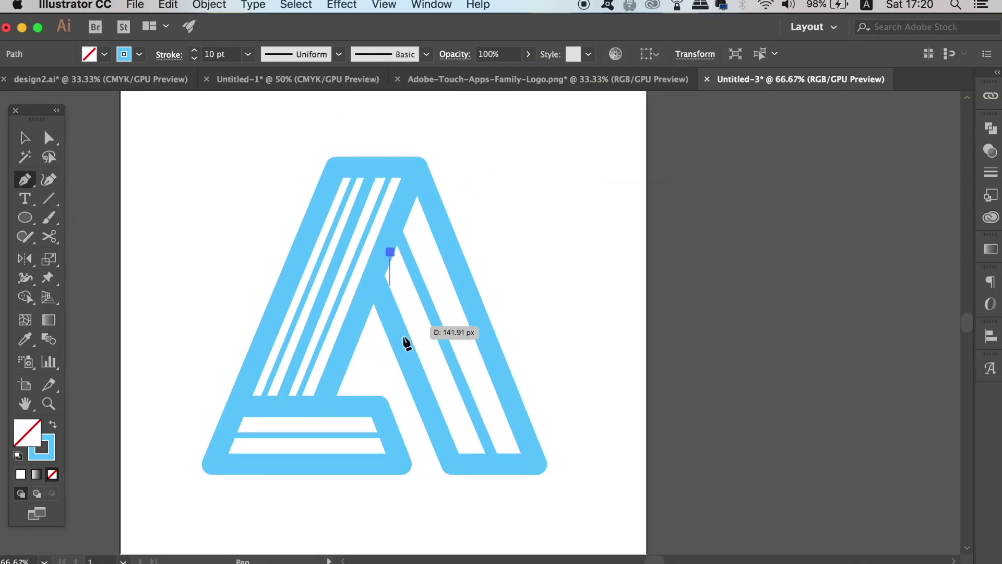
left_click(480, 460)
key("v")
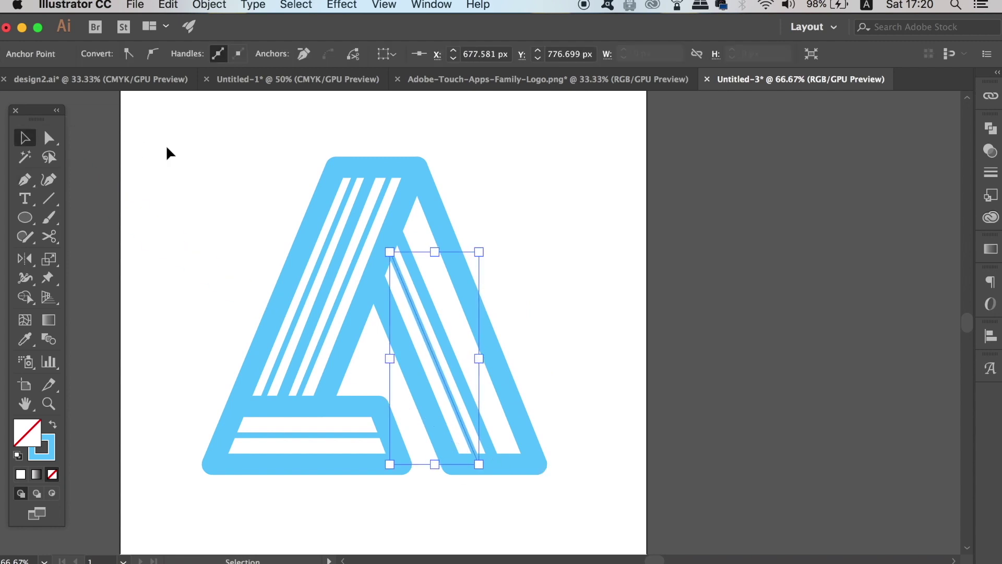
left_click_drag(425, 328, 443, 287)
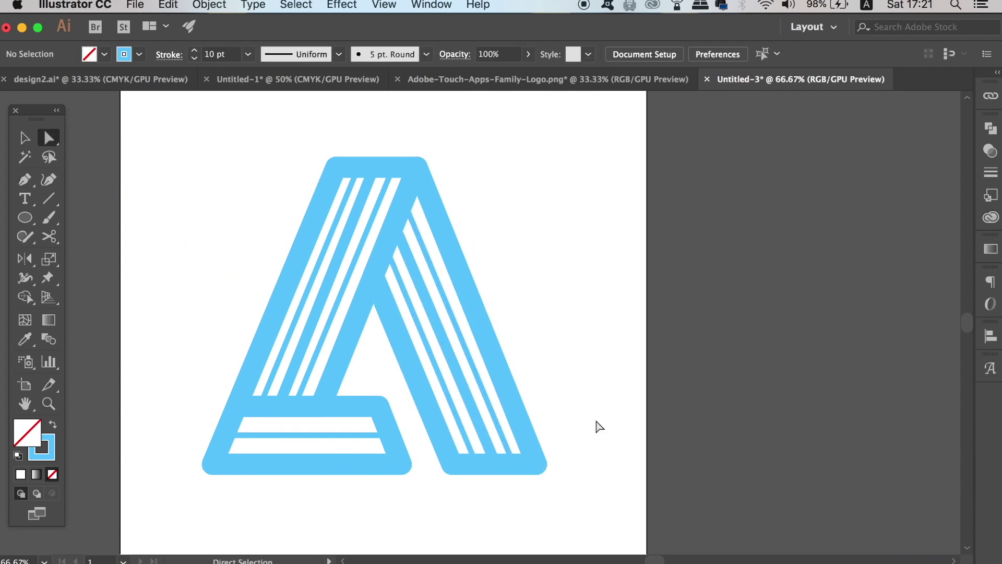
key("super+minus")
key("super+minus")
key("super+equal")
key("super+equal")
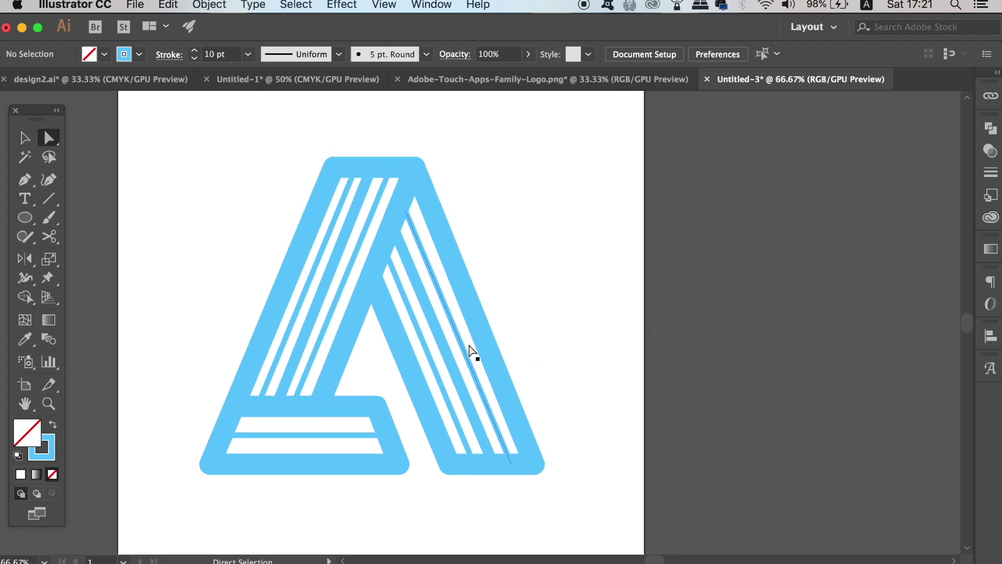
Step: Add a 5 pt horizontal stripe in the base and Alt-drag a duplicate below it
key("p")
left_click(381, 425)
left_click(232, 425, "shift")
left_click(248, 54)
left_click(268, 259)
key("v")
left_click(542, 393)
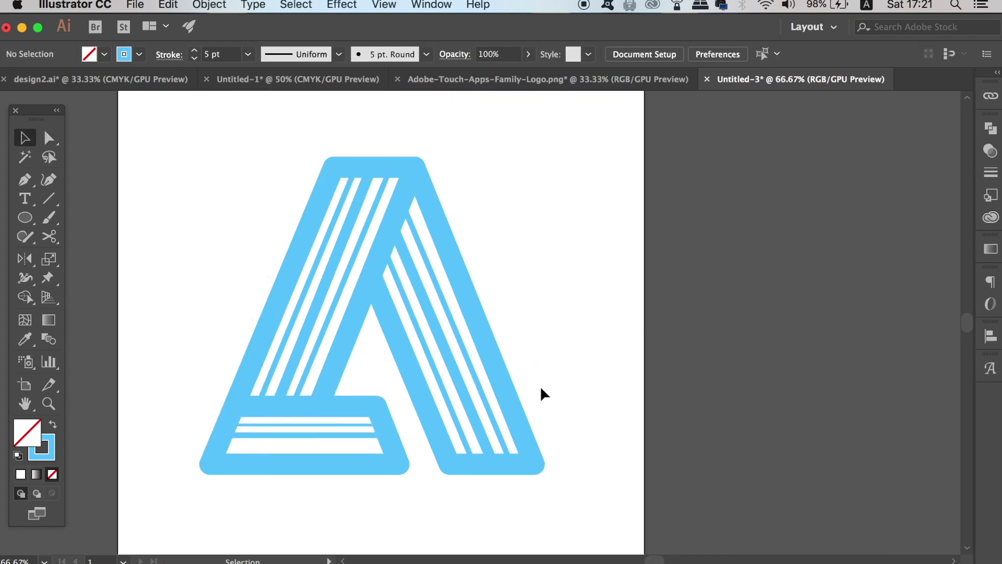
left_click(371, 425)
left_click_drag(371, 428, 372, 447)
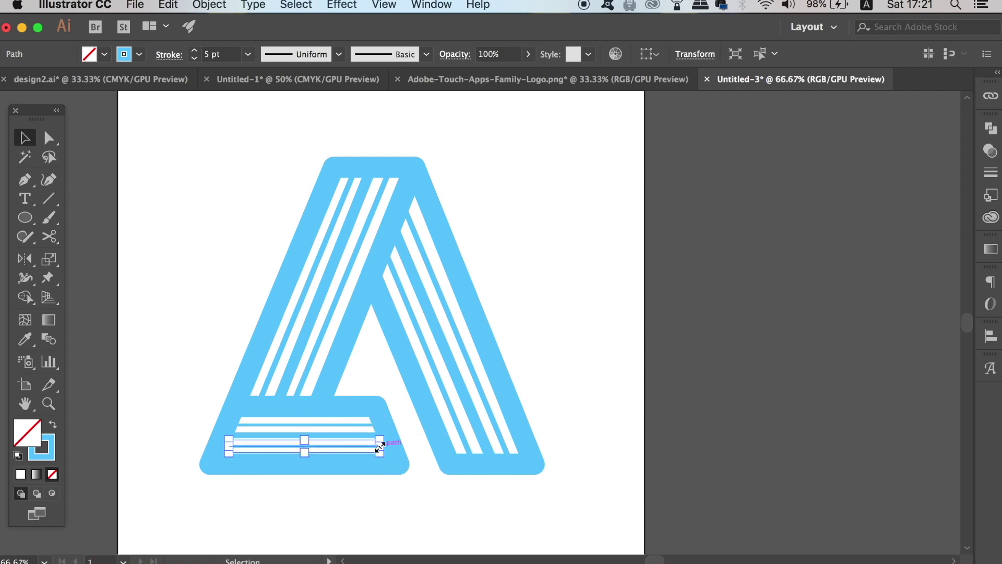
left_click(385, 450)
Step: Drag the lowest base stripe's right and left anchors out to meet the slanted outline
scroll(385, 450, "up", 1)
left_click_drag(430, 412, 587, 329)
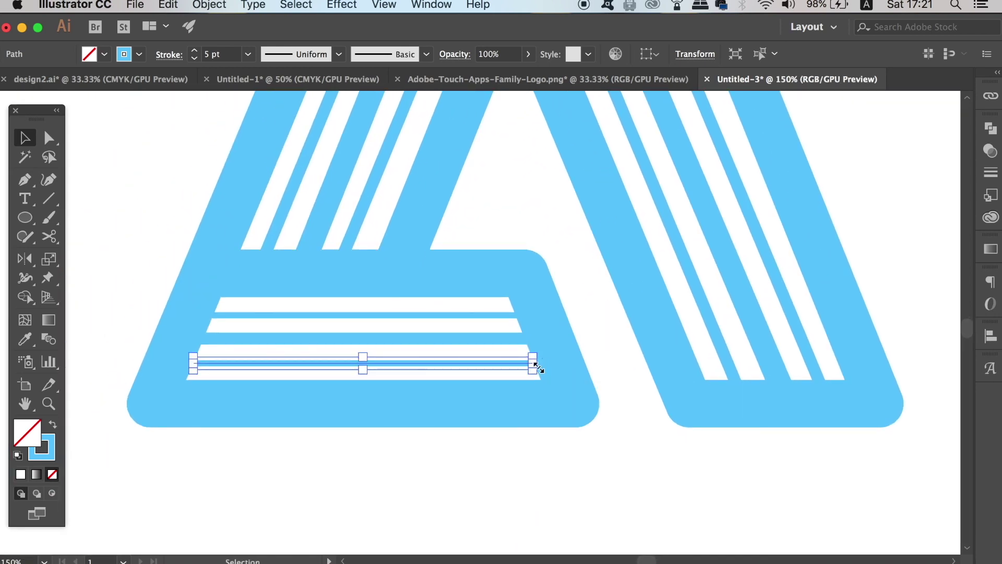
scroll(541, 365, "up", 1)
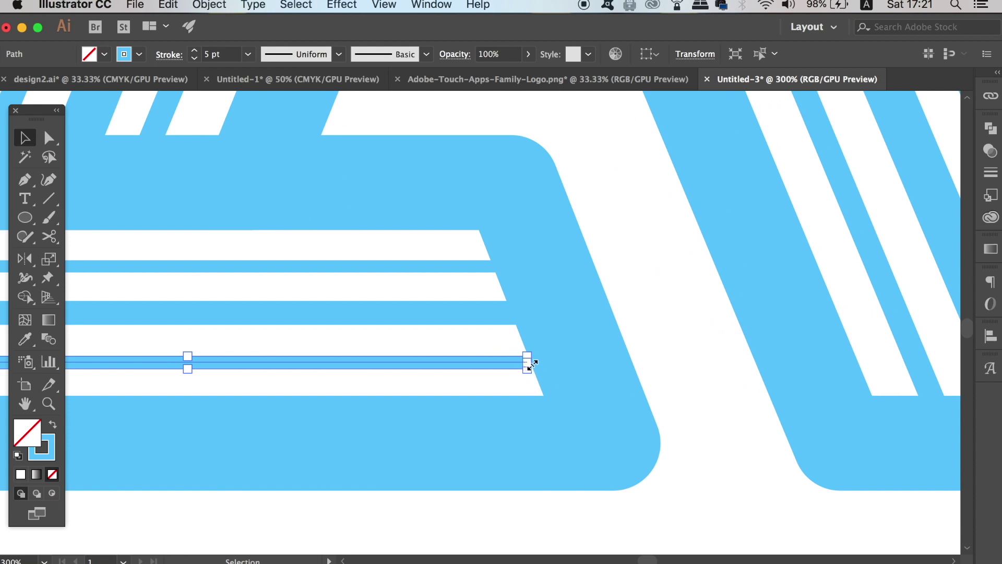
key("a")
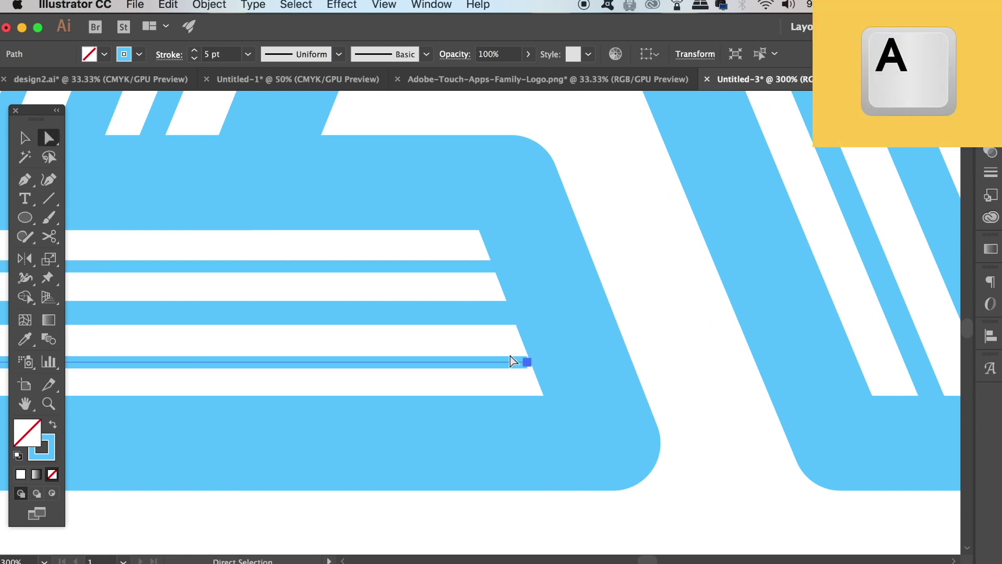
left_click_drag(528, 361, 553, 361)
scroll(531, 376, "left", 5)
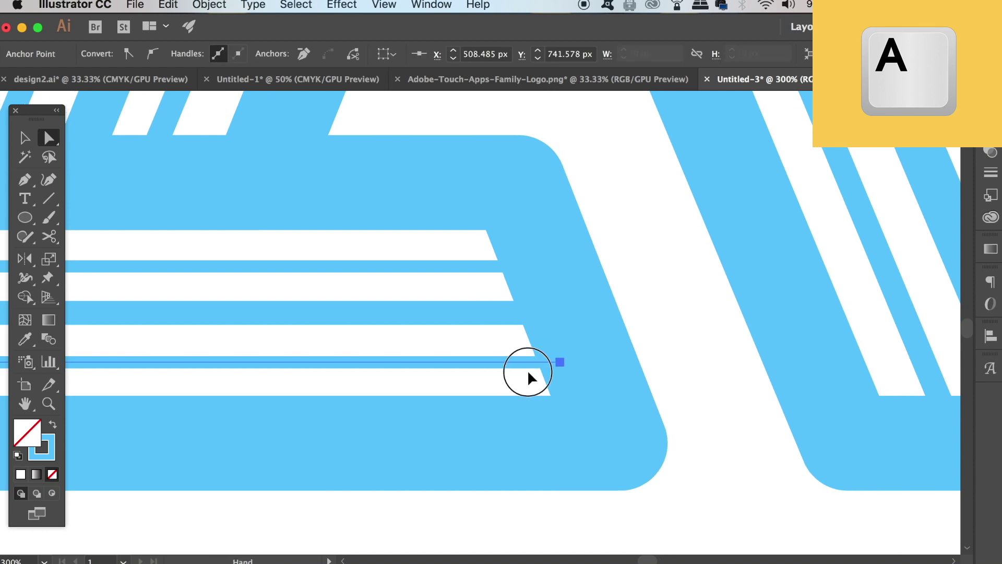
scroll(340, 339, "left", 9)
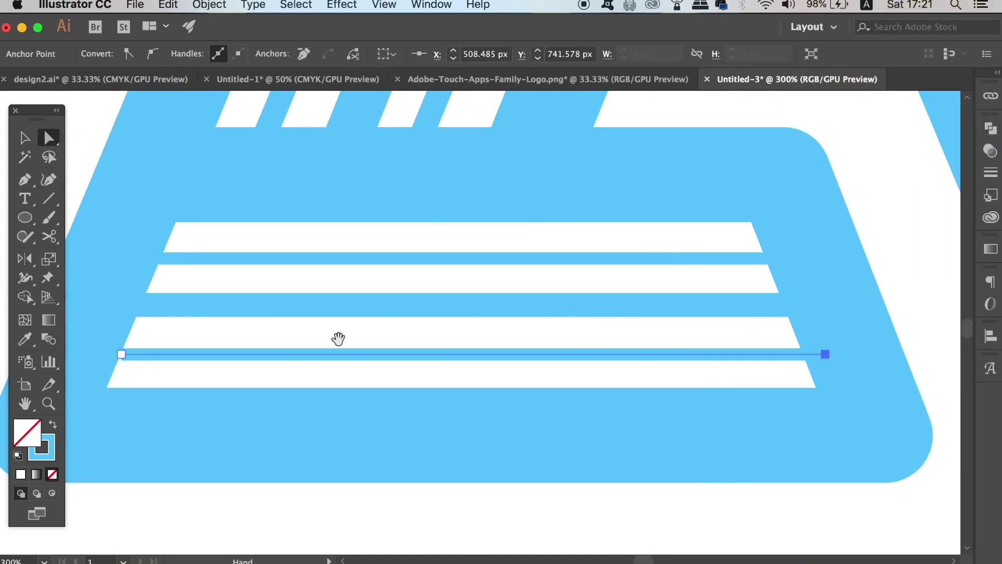
left_click(120, 354)
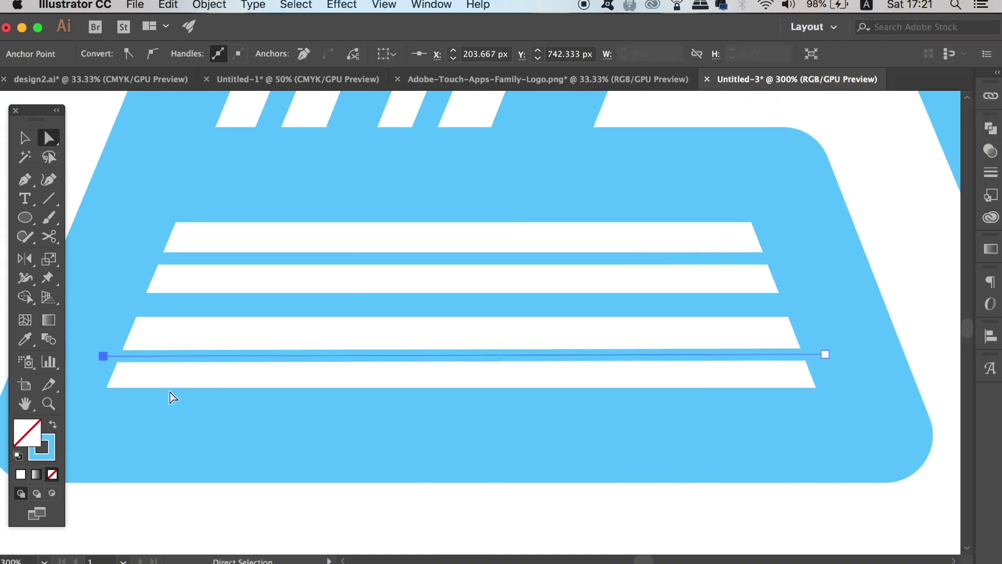
left_click_drag(120, 355, 102, 354)
left_click(174, 432)
scroll(268, 446, "down", 6)
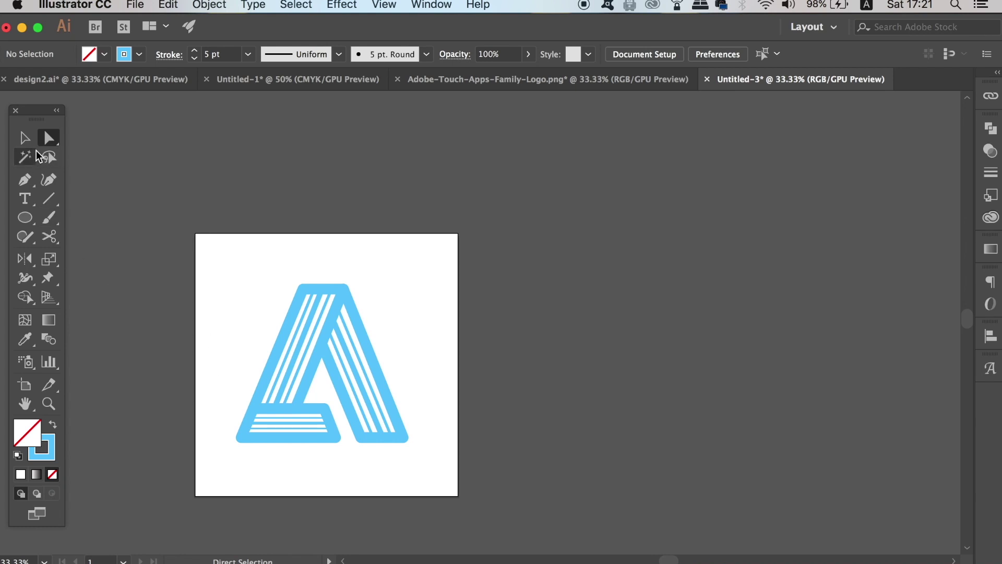
Step: Convert all the A's strokes to filled shapes with Object > Path > Outline Stroke
left_click(24, 137)
left_click_drag(268, 251, 549, 474)
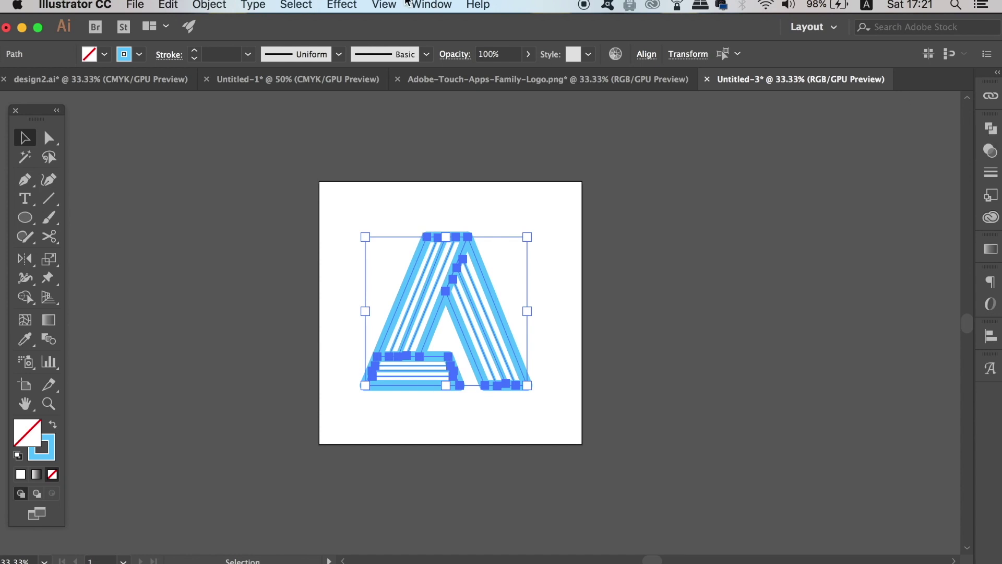
left_click(175, 5)
mouse_move(219, 340)
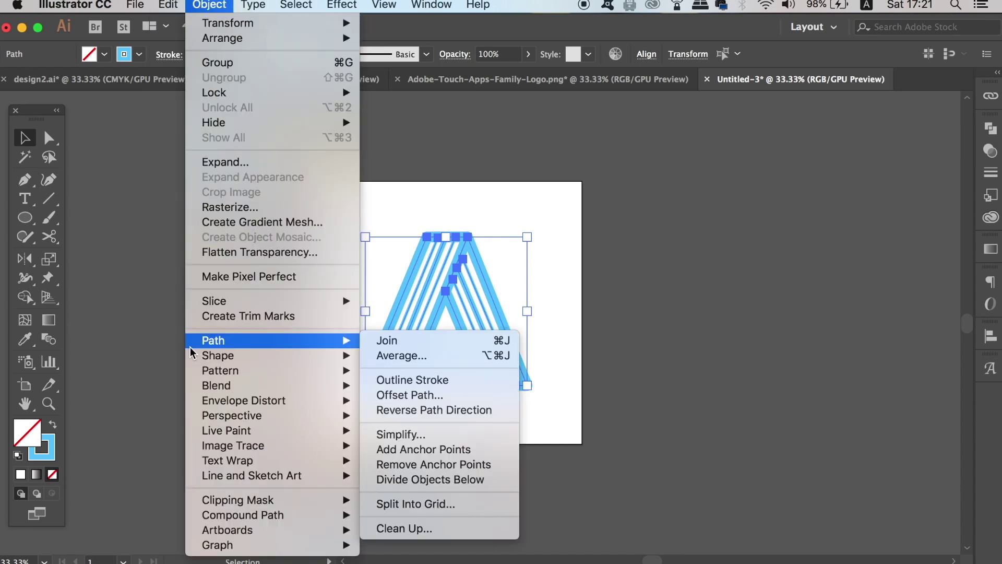
left_click(399, 377)
left_click(616, 324)
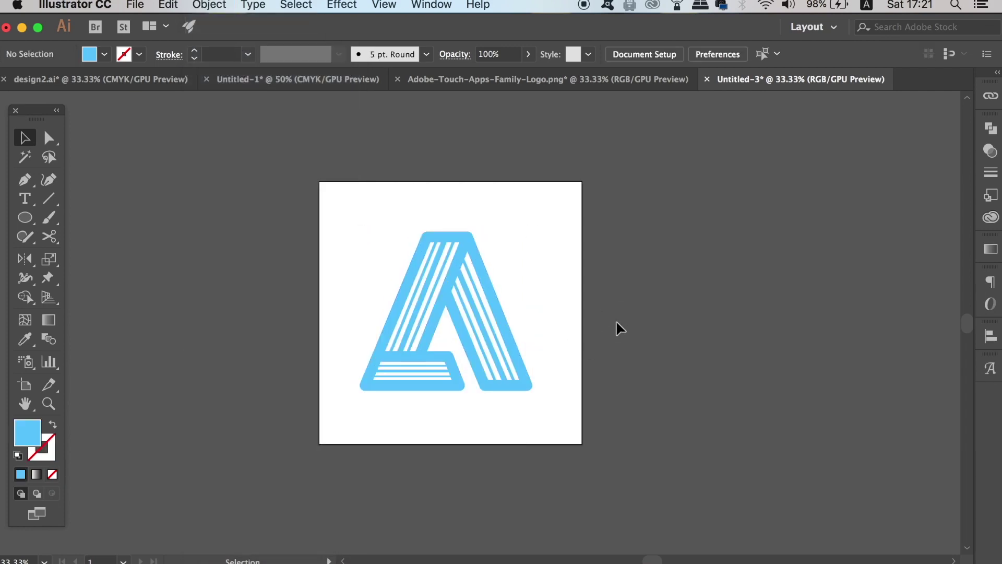
Step: Select the outlined A shapes and scale the logo down by a corner handle
scroll(532, 325, "up", 1)
left_click_drag(243, 190, 565, 445)
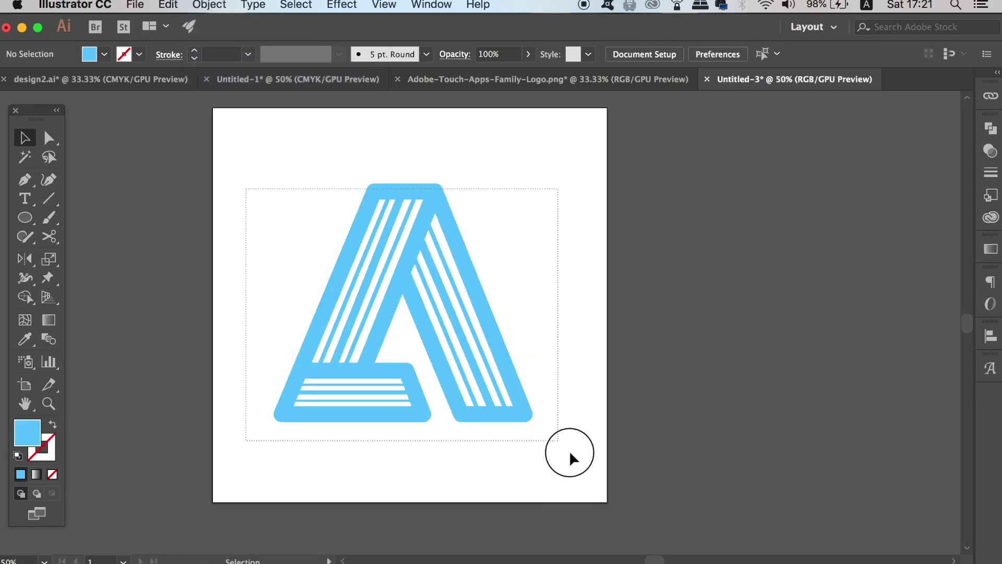
left_click_drag(532, 183, 480, 231)
Step: Set the fill colour to near-black #151516 and switch to the Rectangle tool
left_click(580, 268)
scroll(575, 315, "left", 2)
scroll(572, 313, "left", 2)
scroll(531, 347, "up", 2)
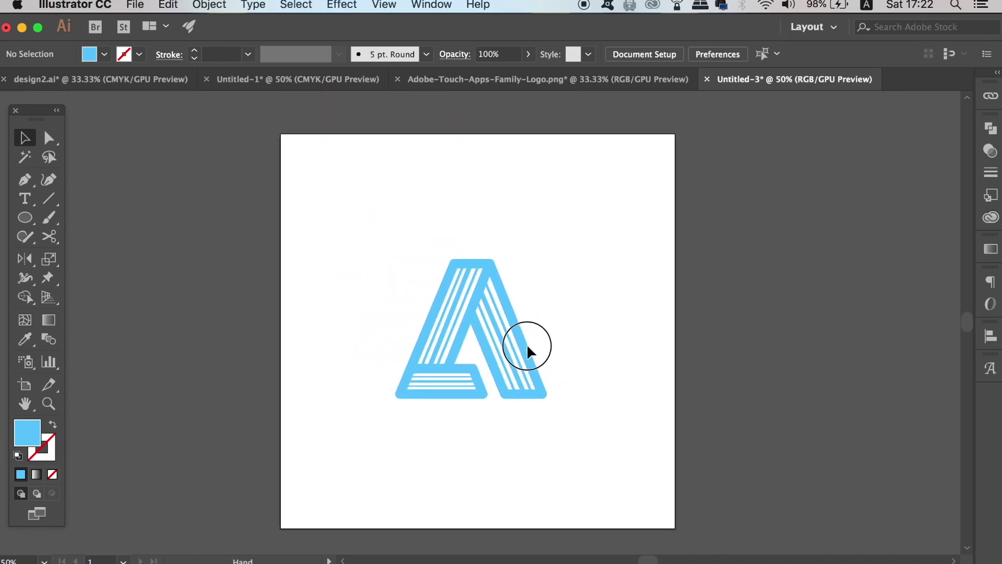
scroll(412, 282, "down", 1)
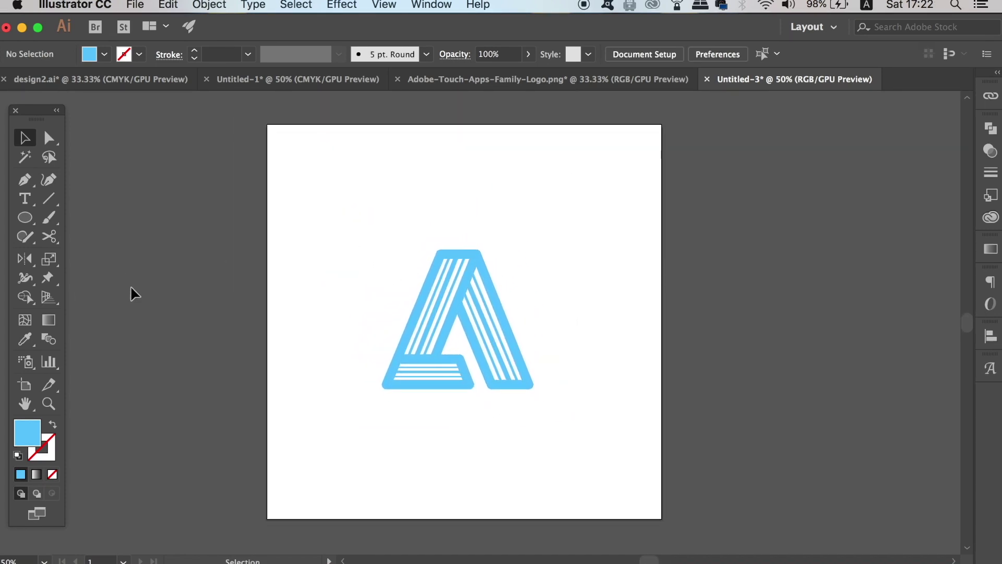
double_click(27, 432)
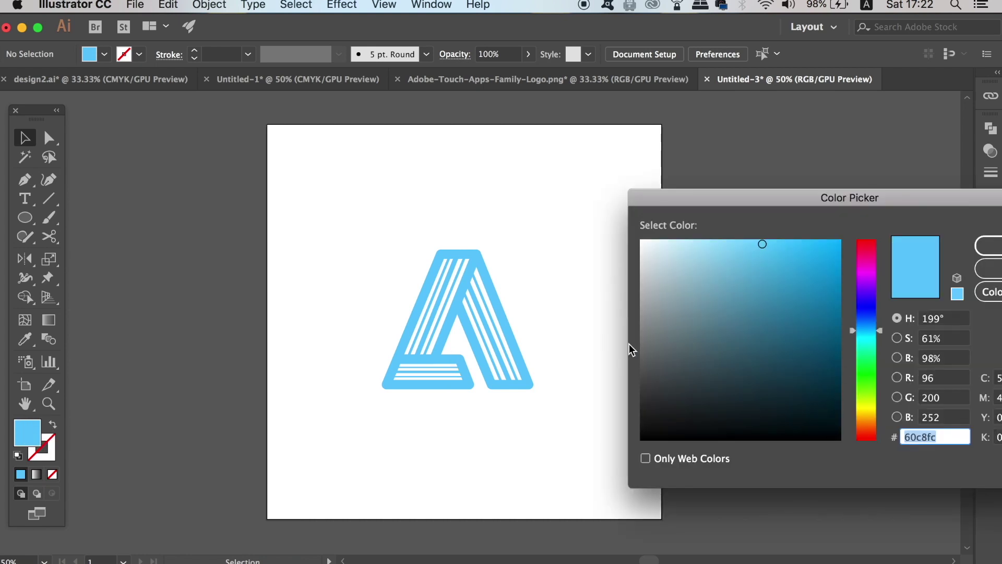
left_click(871, 320)
left_click_drag(655, 423, 655, 421)
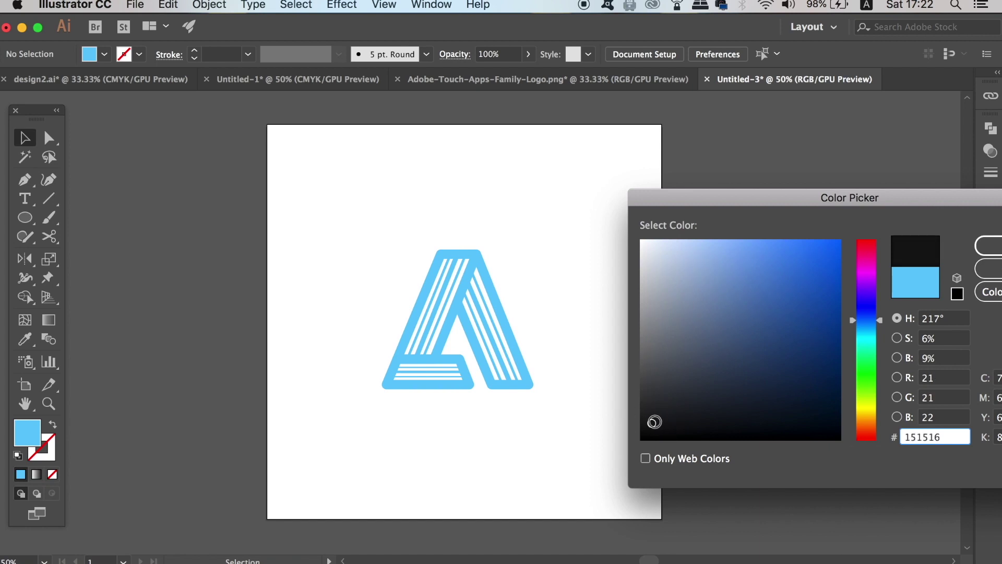
left_click(993, 250)
key("m")
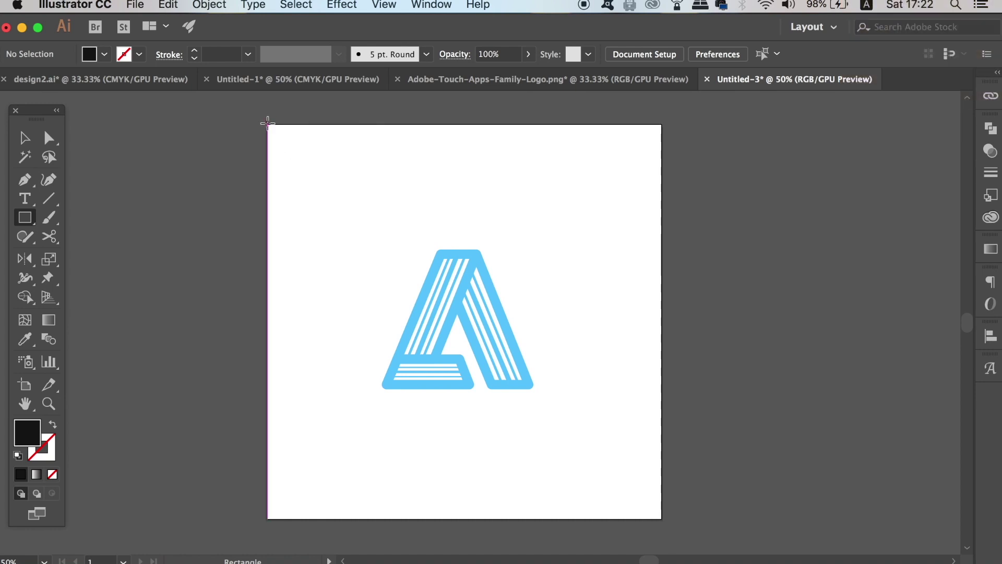
Step: Draw a near-black rectangle covering the 1000 px artboard and send it behind the A
left_click_drag(268, 124, 661, 519)
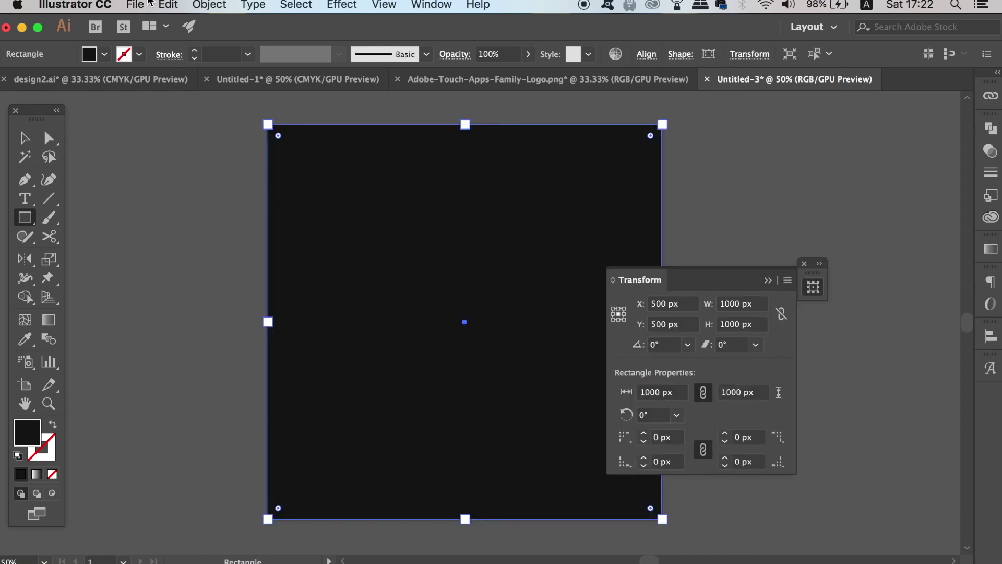
left_click(208, 5)
mouse_move(256, 37)
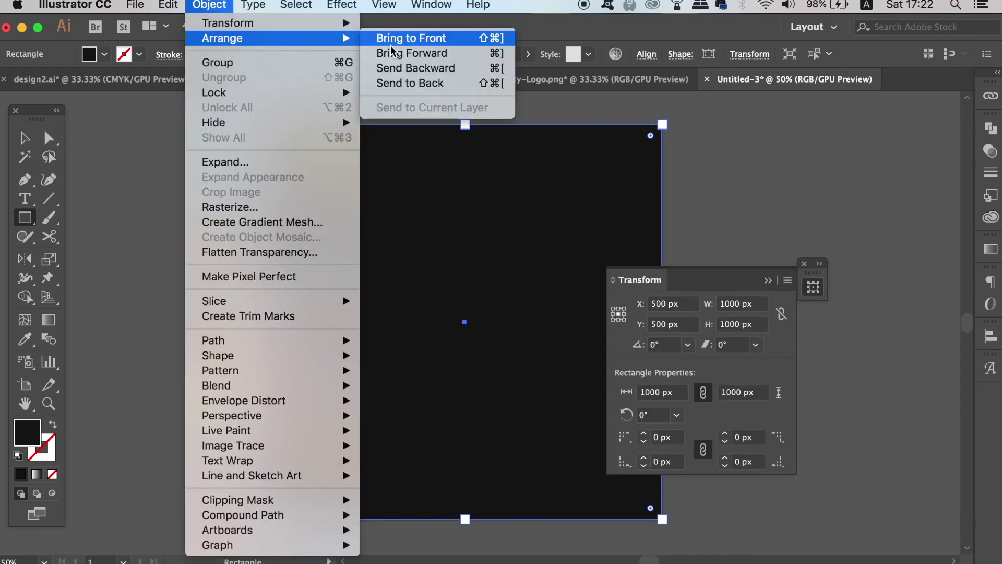
left_click(386, 85)
Step: Draw a small 264 px dark square beside the artboard
left_click(768, 281)
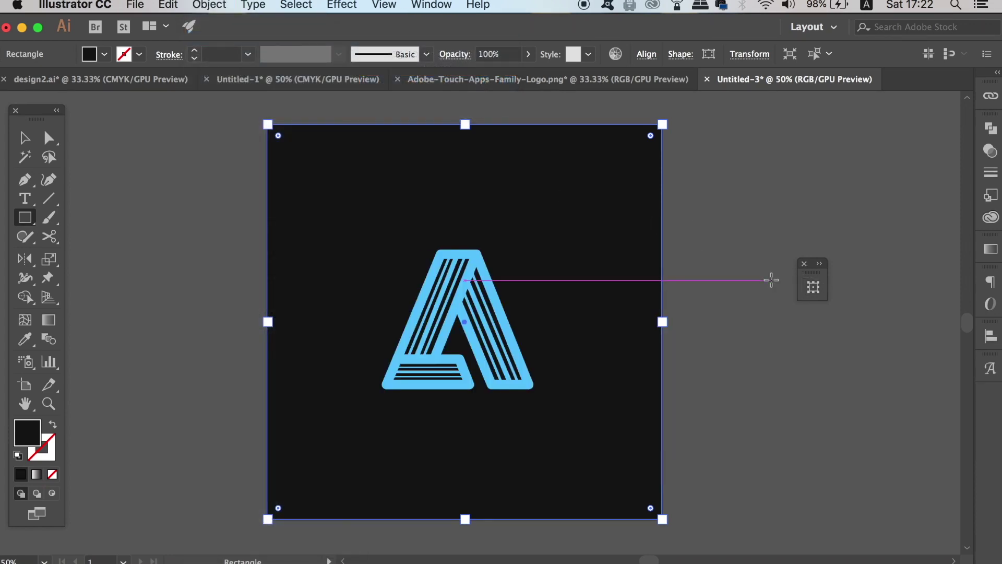
left_click(805, 263)
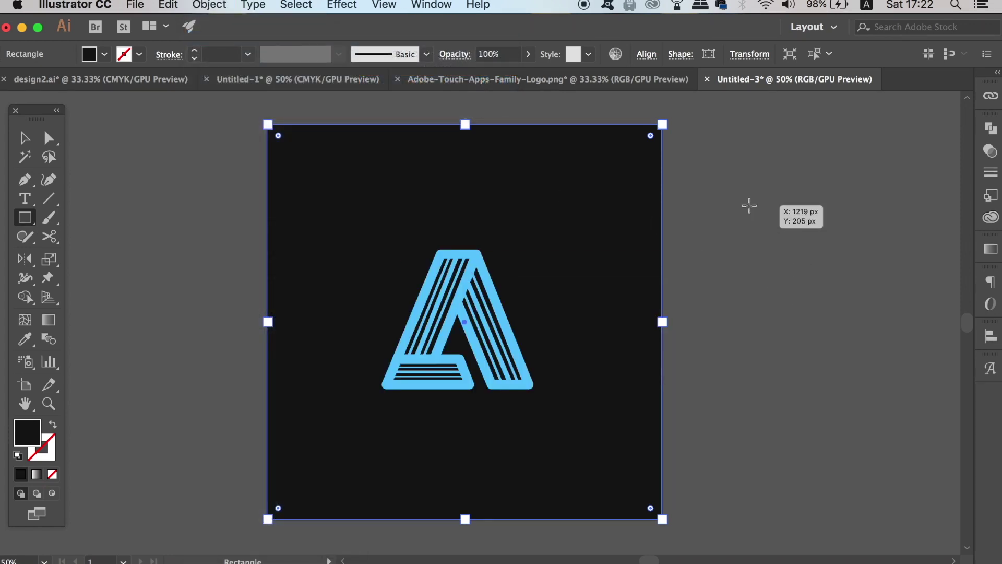
left_click_drag(740, 192, 810, 295)
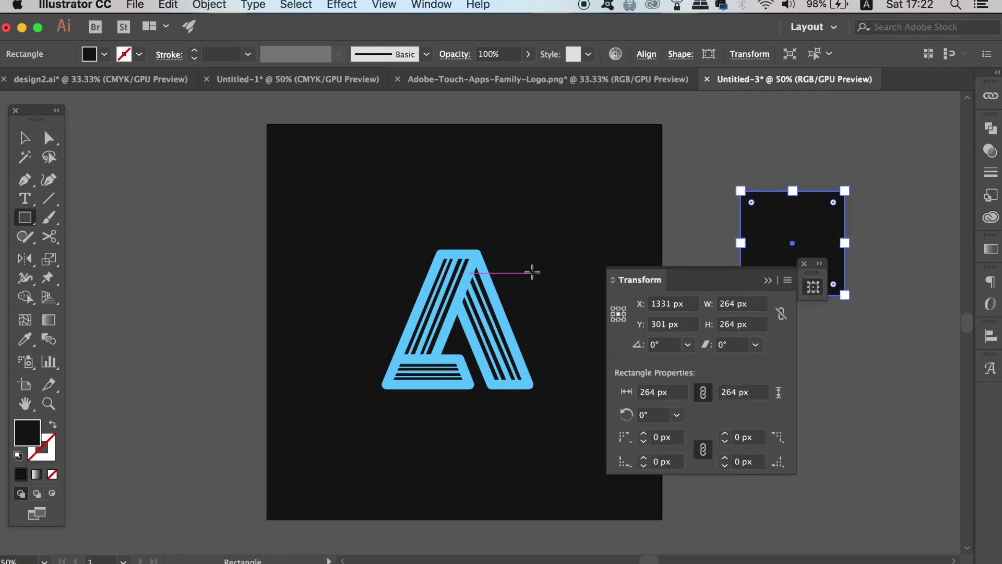
left_click(759, 280)
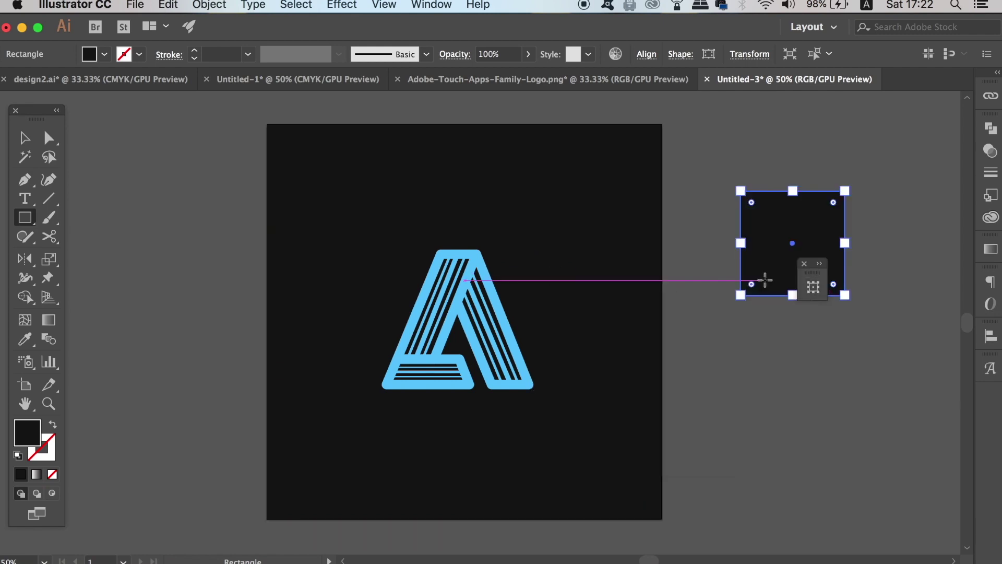
Step: Select the black background rectangle and lock it in place
key("v")
left_click(569, 206)
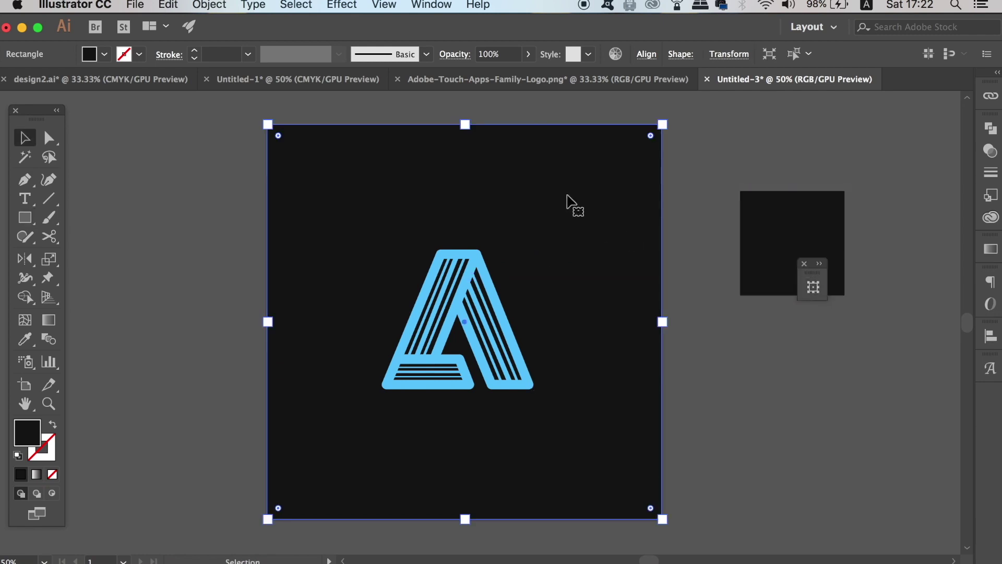
left_click(211, 5)
mouse_move(252, 96)
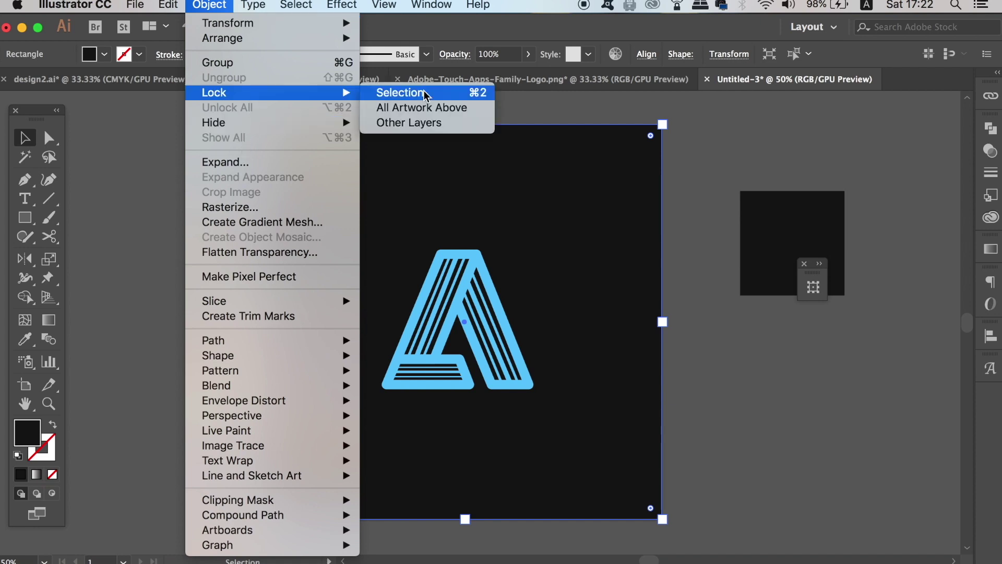
left_click(427, 96)
Step: Select all the A's pieces and merge them into one compound shape with Pathfinder Unite
left_click(465, 343)
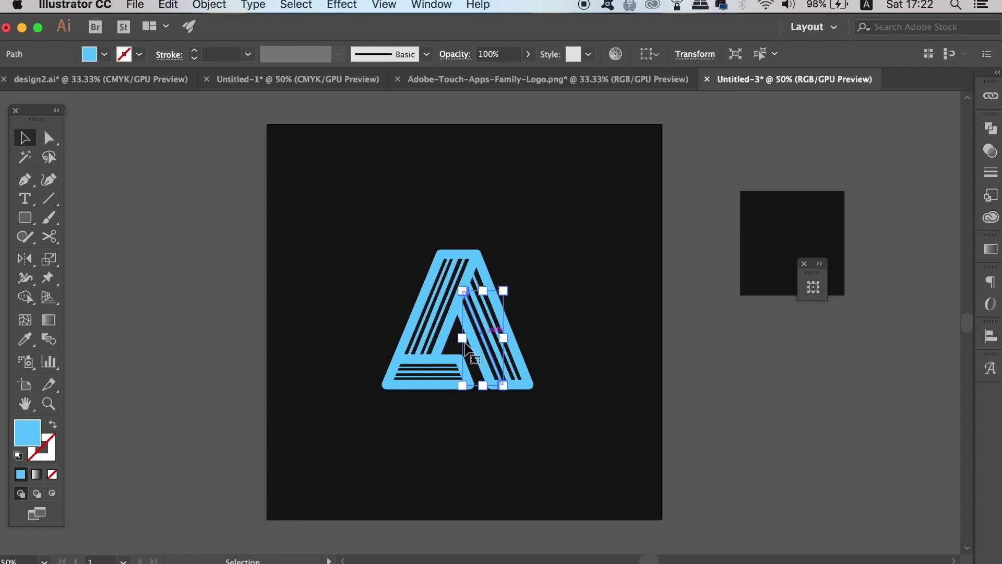
left_click_drag(350, 233, 607, 441)
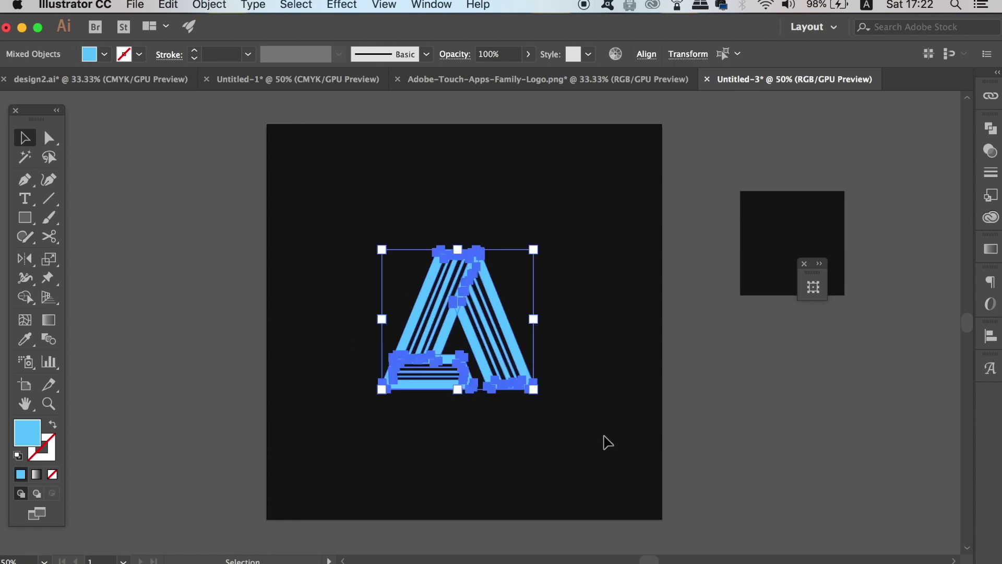
left_click(991, 128)
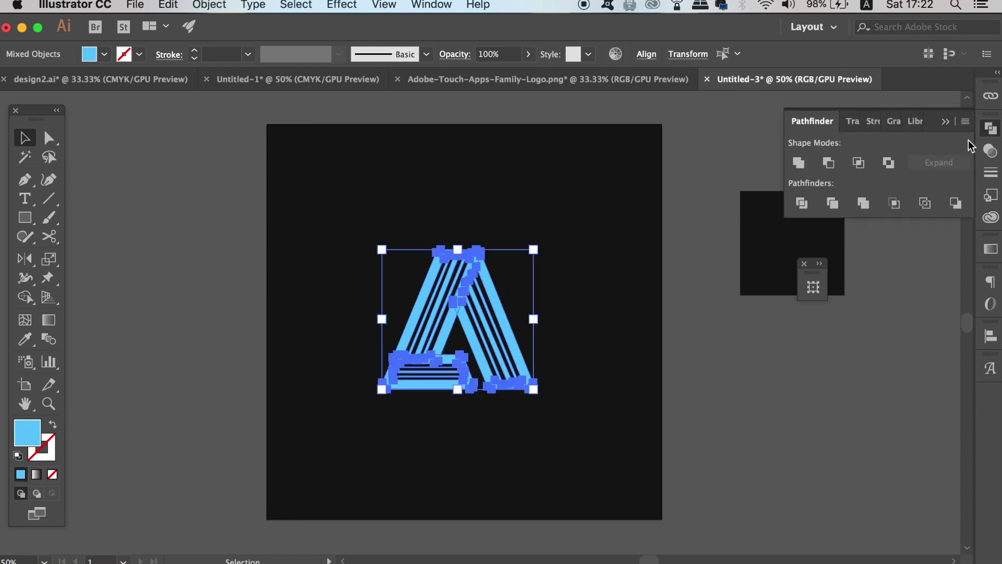
left_click(794, 164)
left_click(414, 183)
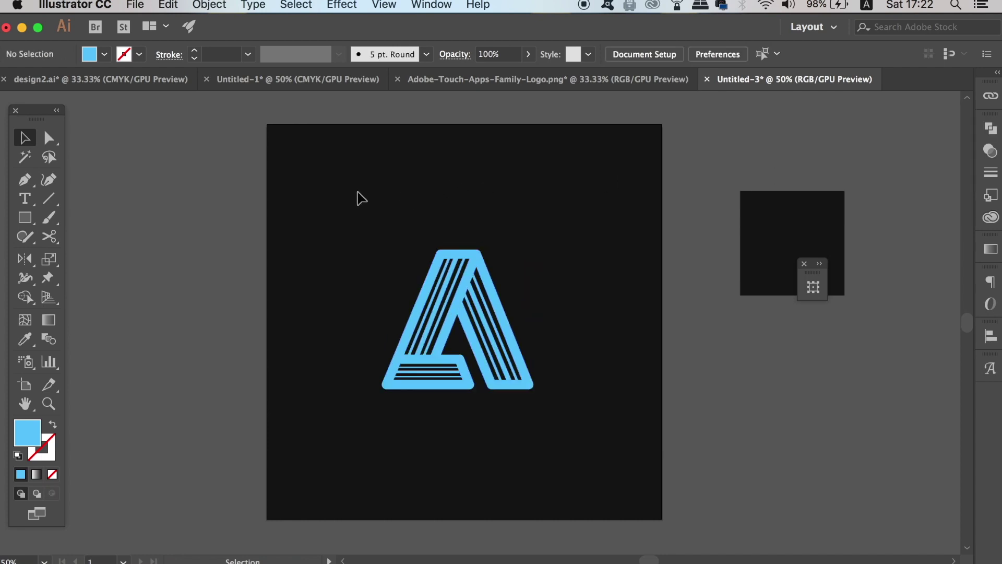
left_click_drag(335, 219, 565, 450)
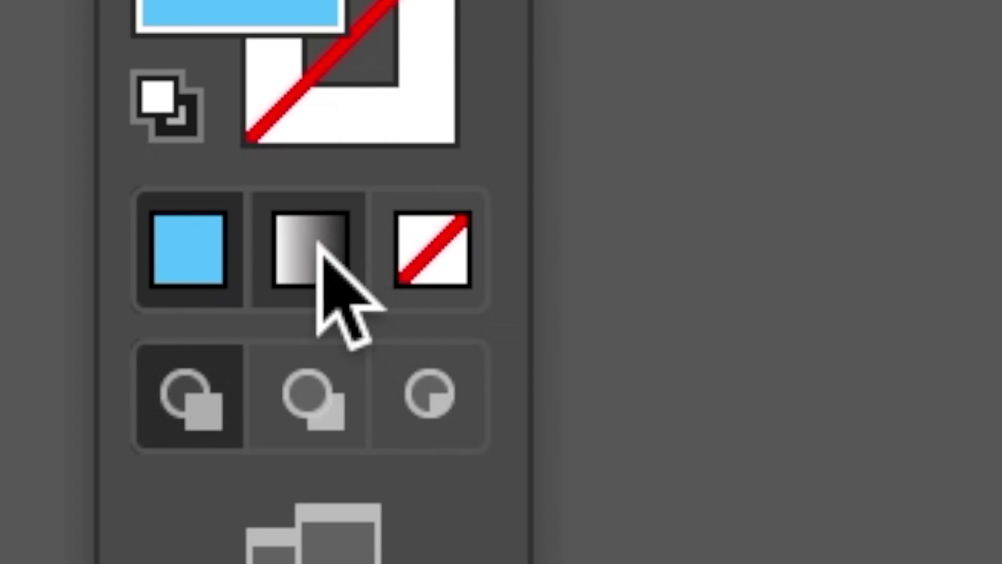
Step: Give the A a gradient fill from a crimson start stop to a bluish-purple end stop
left_click(319, 244)
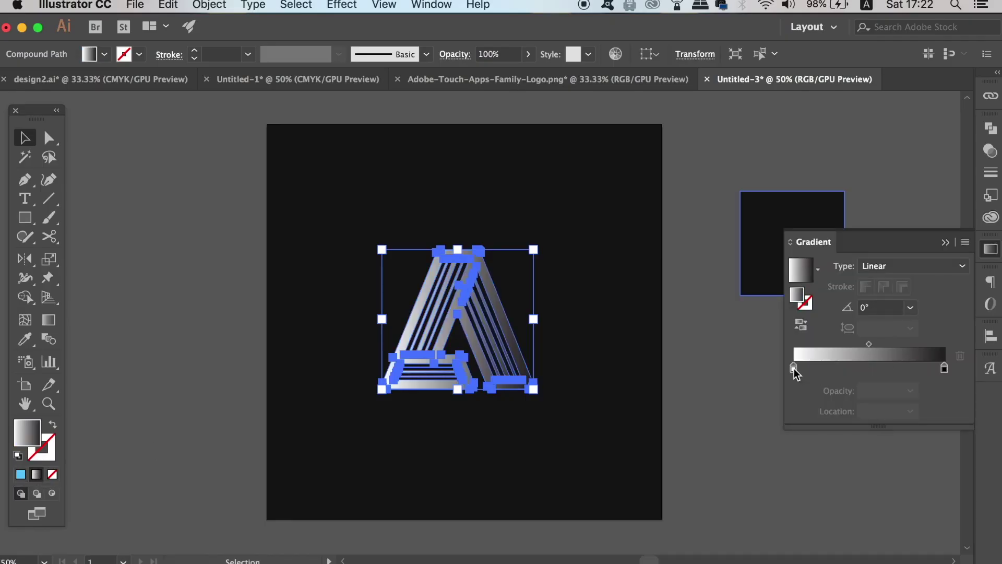
left_click(794, 368)
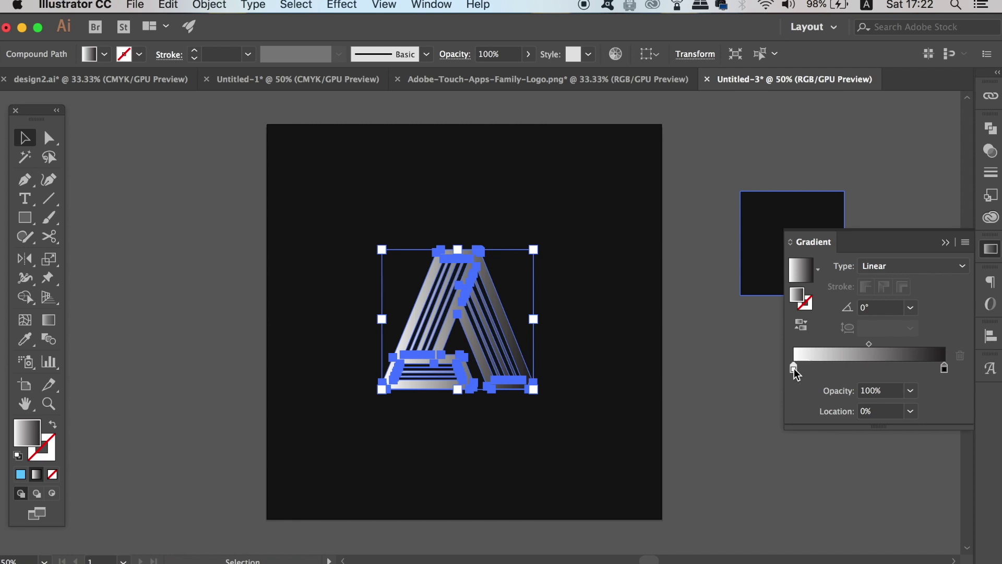
double_click(794, 369)
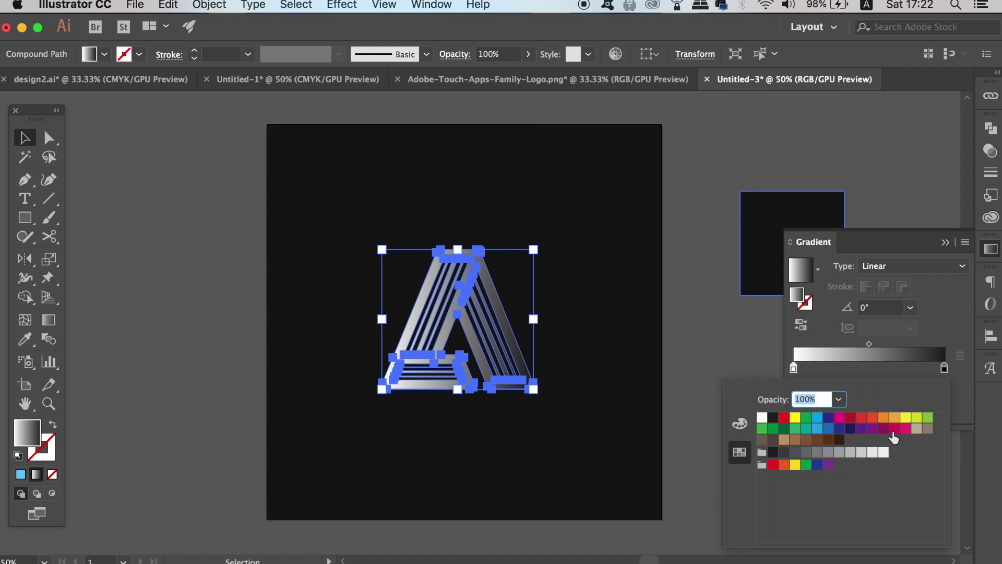
left_click(894, 429)
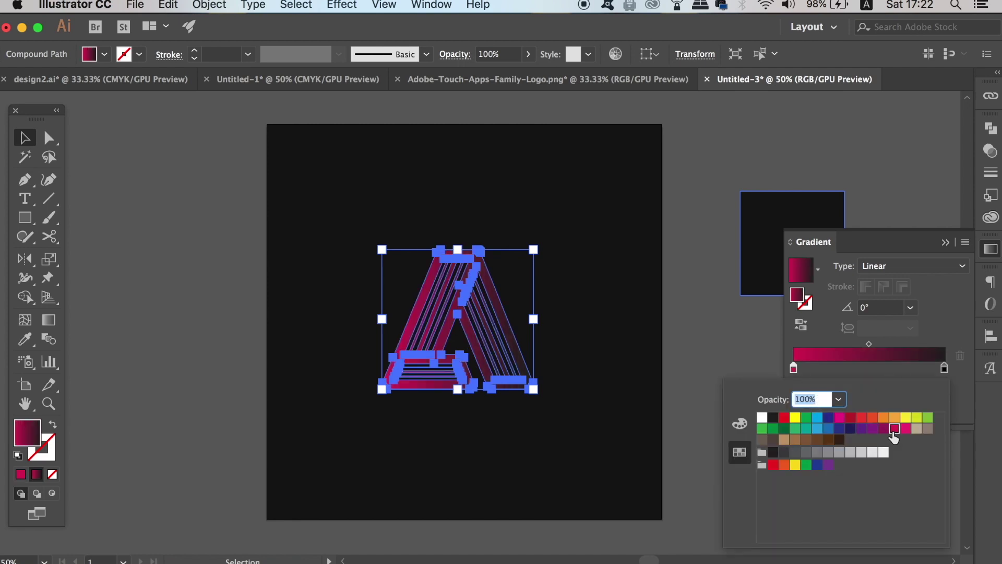
double_click(946, 367)
left_click(872, 429)
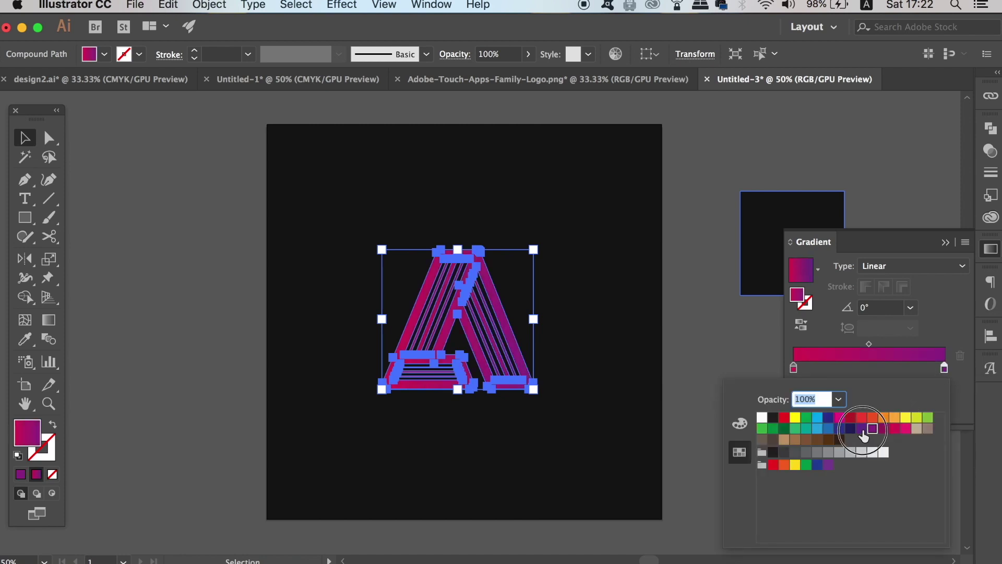
left_click(861, 429)
left_click(922, 295)
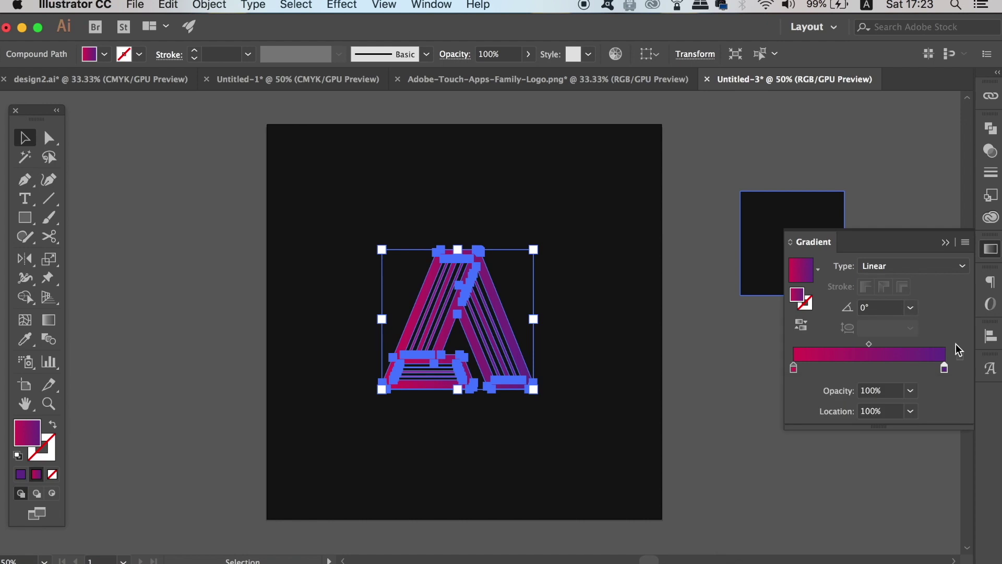
Step: Set the gradient angle to -90° so it runs vertically from top to bottom
left_click(911, 307)
left_click(939, 395)
left_click(911, 308)
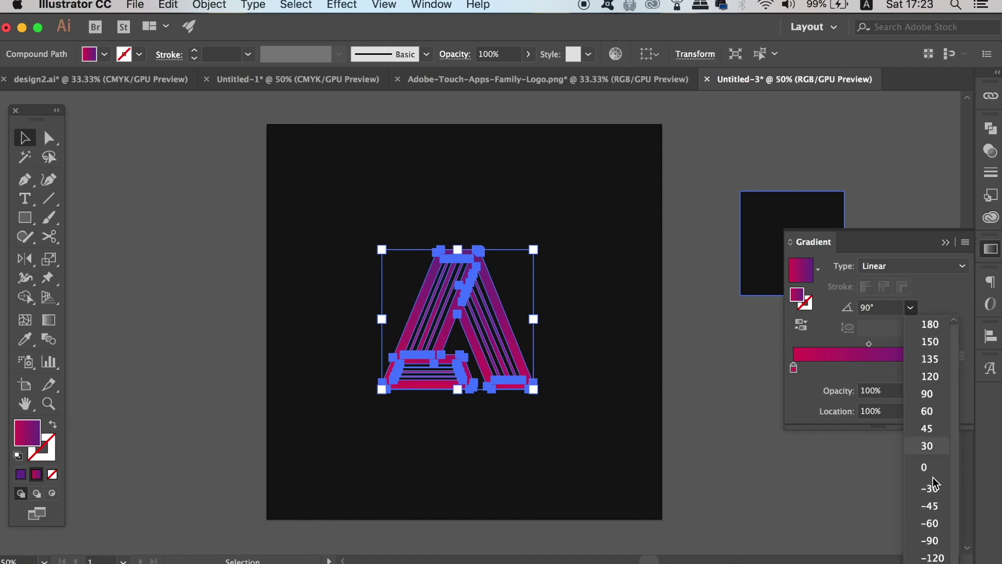
left_click(930, 541)
left_click(745, 453)
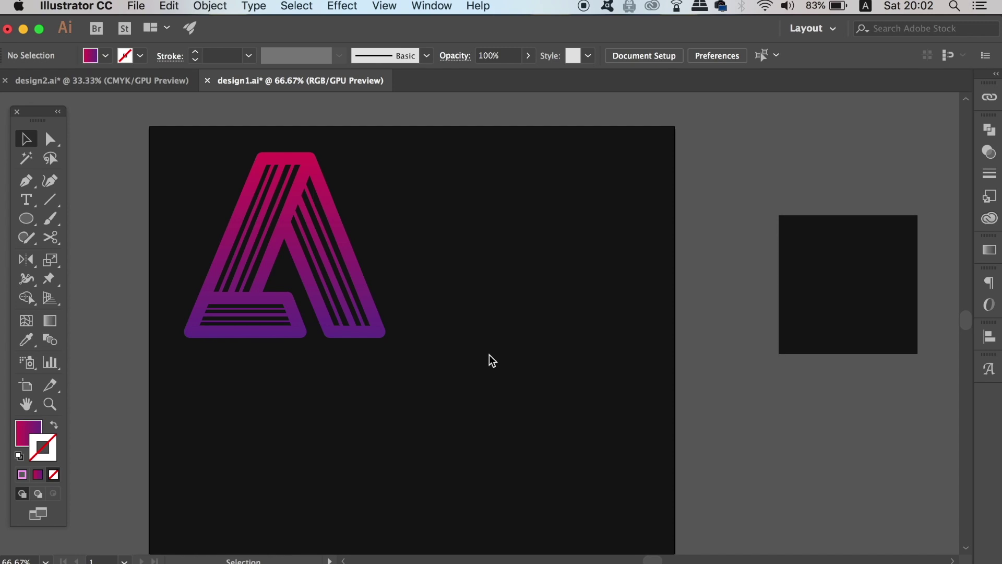
Step: Draw a straight horizontal pink-stroke line below the A logo with the Pen tool
left_click(21, 475)
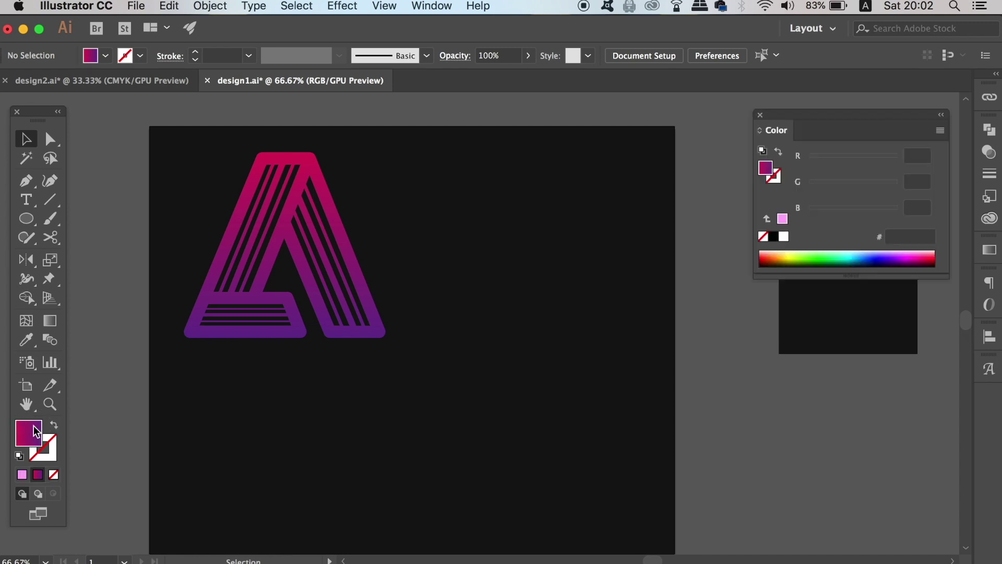
left_click(54, 425)
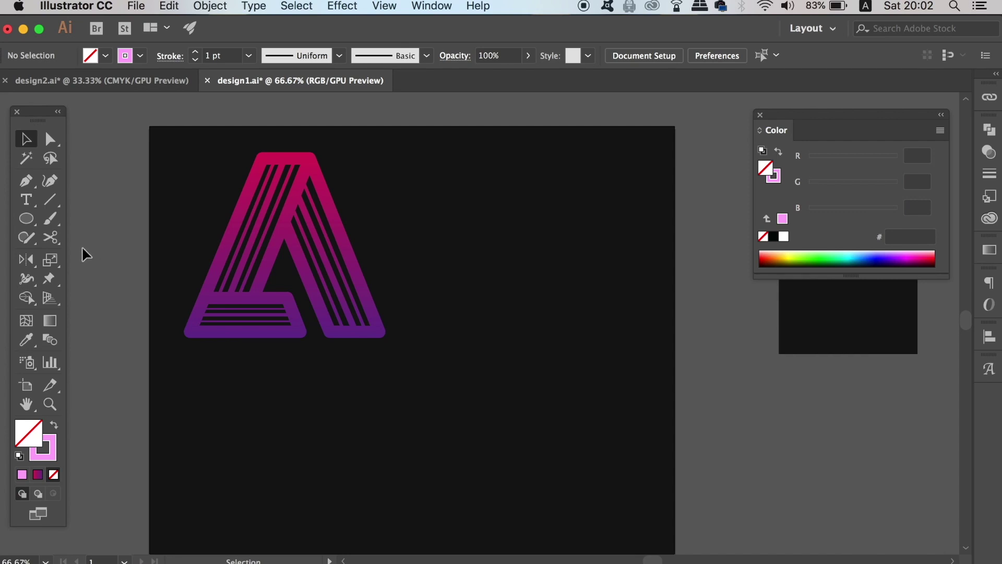
key("p")
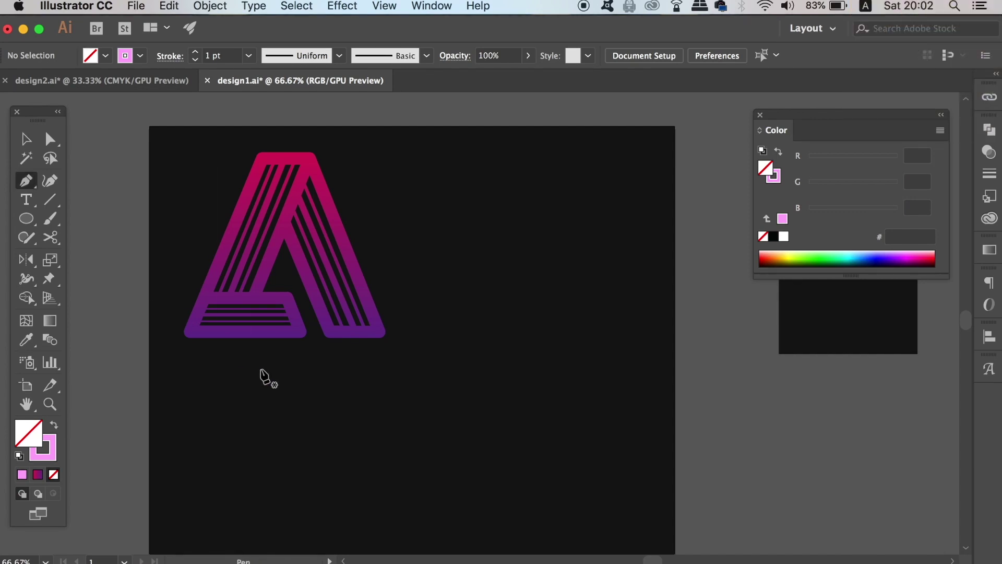
left_click(273, 412)
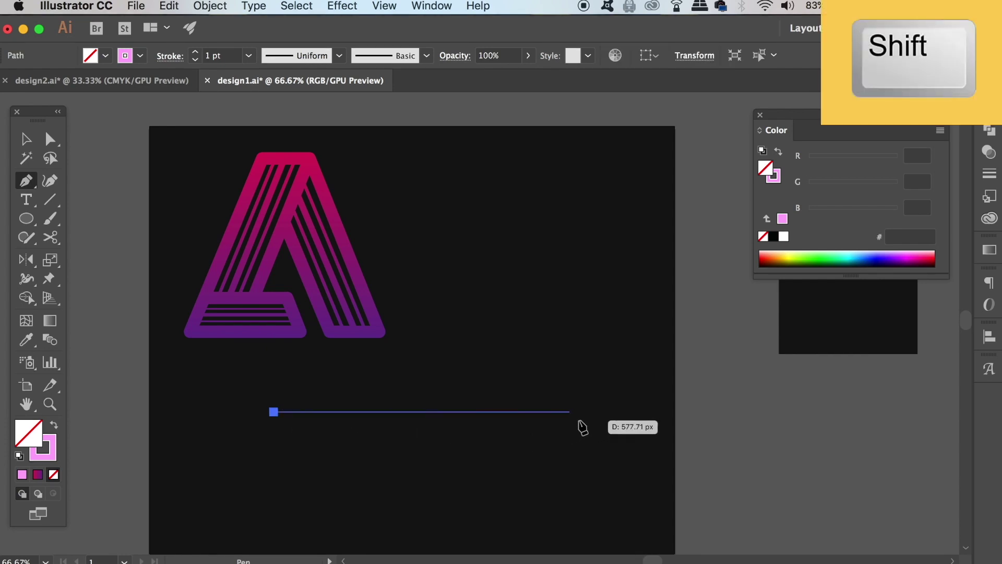
left_click(580, 412, "shift")
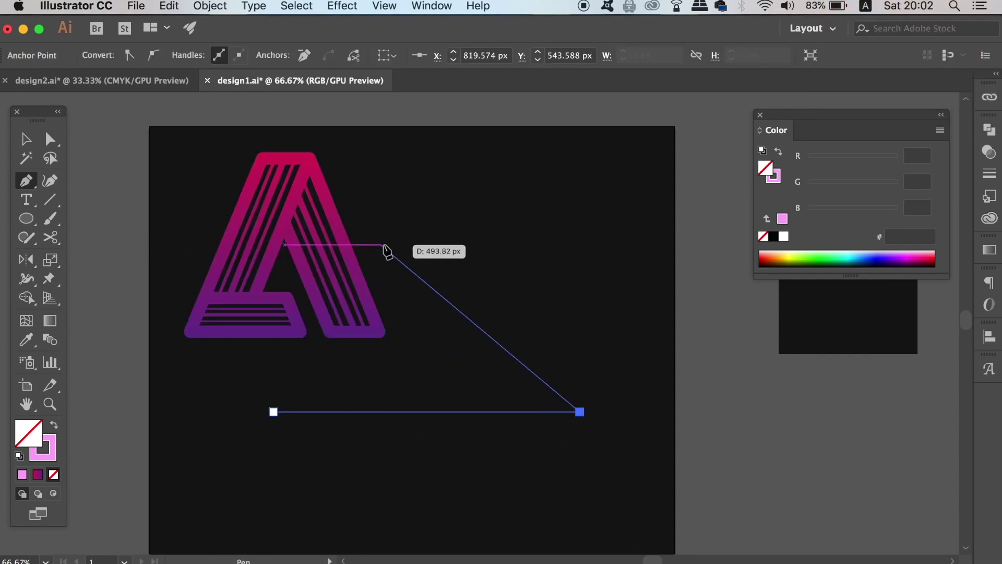
key("v")
left_click(537, 284)
Step: Set the line's stroke to 3 pt with a width profile tapering both ends
left_click(484, 412)
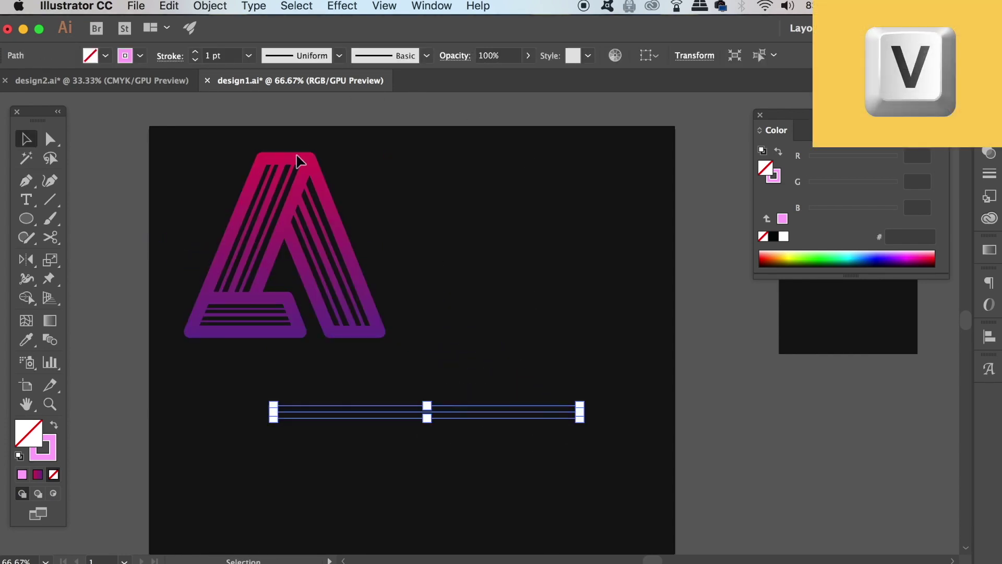
left_click(195, 52)
left_click(195, 52)
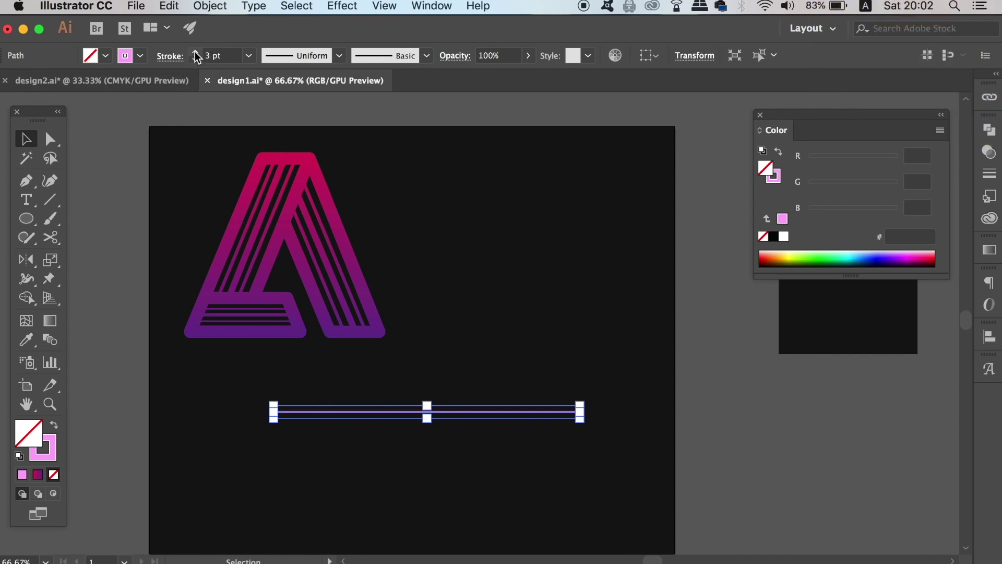
left_click(339, 55)
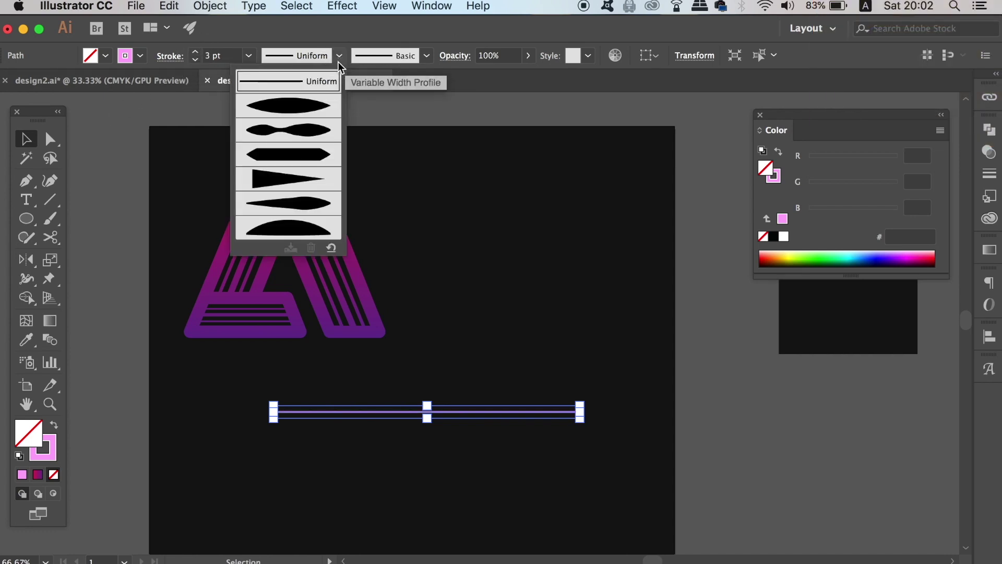
left_click(324, 110)
left_click(534, 403)
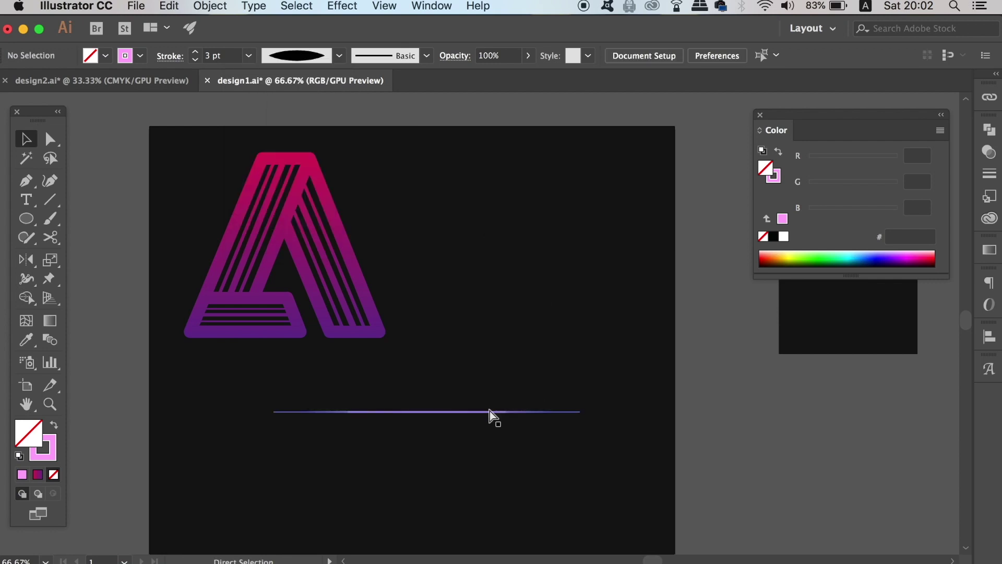
Step: Zoom in and try a 5 pt stroke on the line, then return it to 3 pt
key("super+equal")
scroll(543, 344, "down", 4)
scroll(543, 344, "left", 3)
left_click(525, 378)
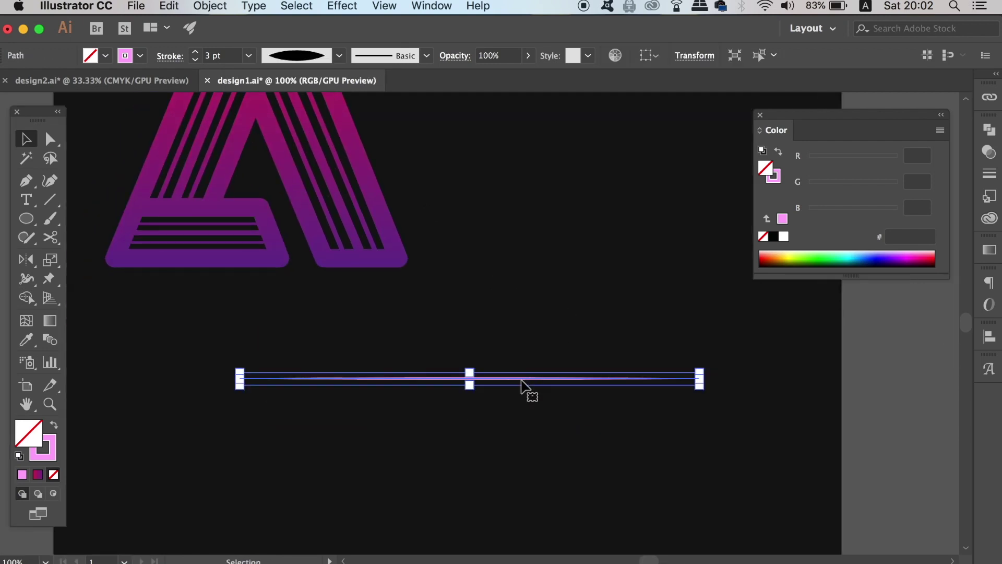
left_click(195, 52)
left_click(195, 51)
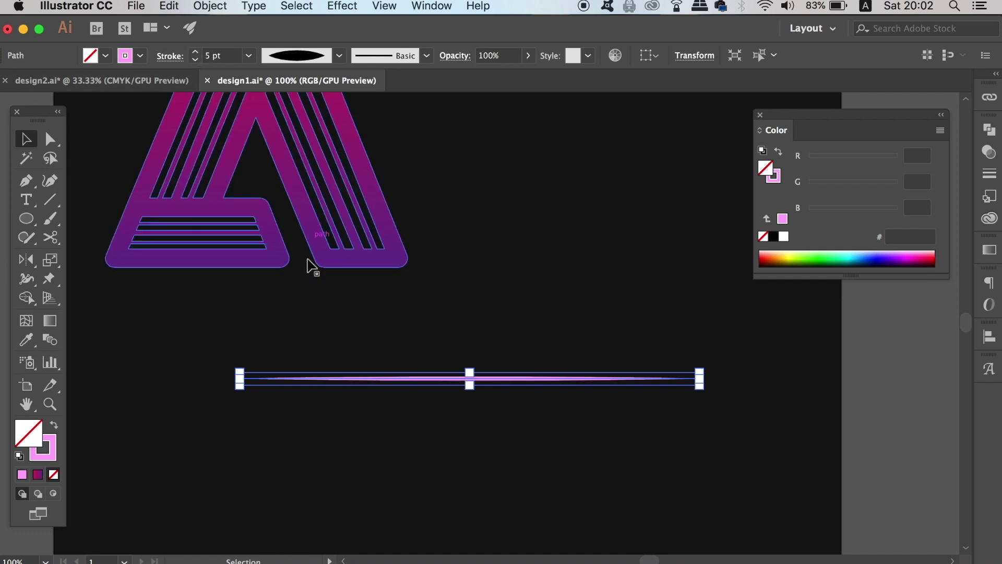
left_click(300, 355)
left_click(431, 379)
left_click(194, 59)
left_click(194, 59)
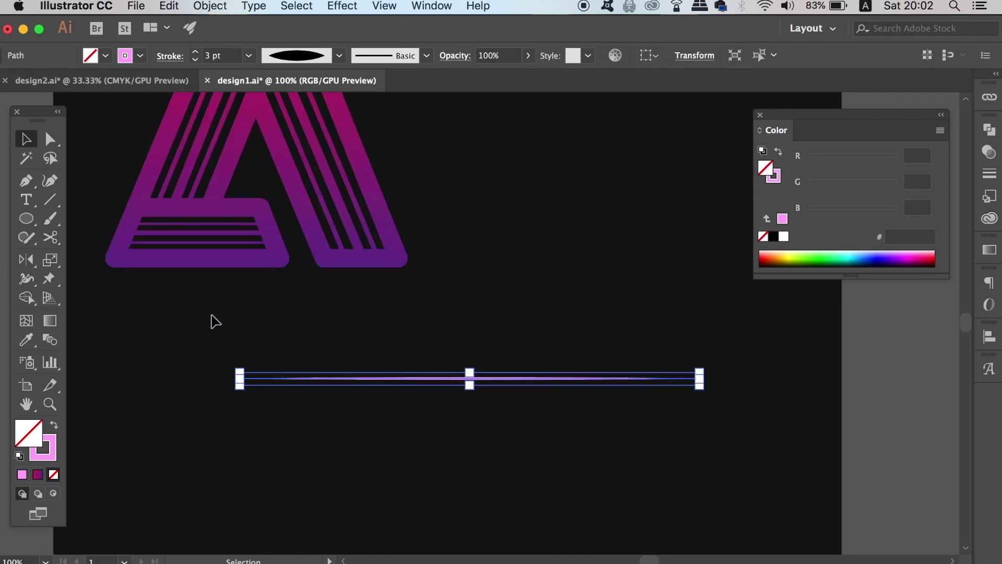
Step: Add an Outer Glow effect to the line with a strong magenta glow colour
left_click(384, 6)
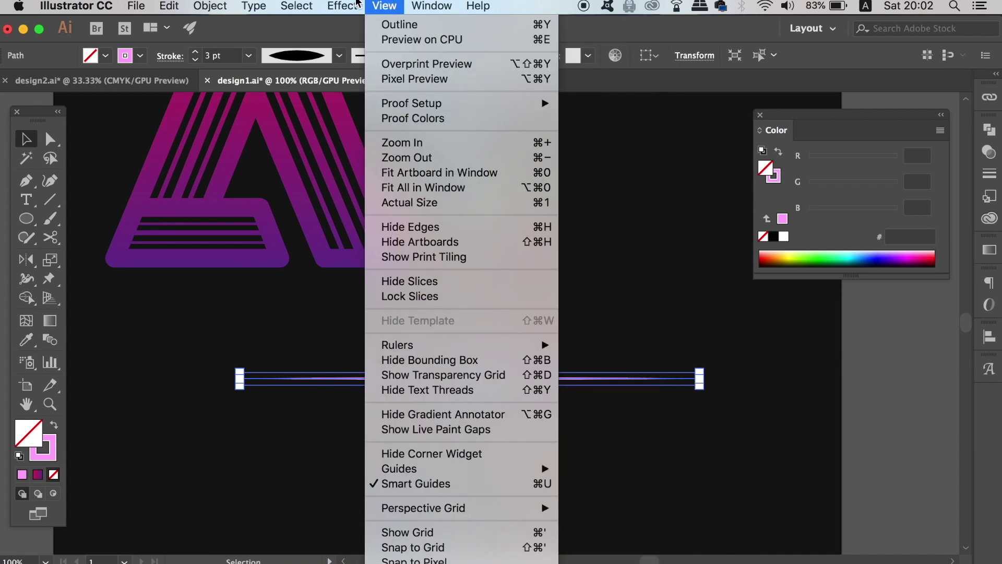
mouse_move(426, 225)
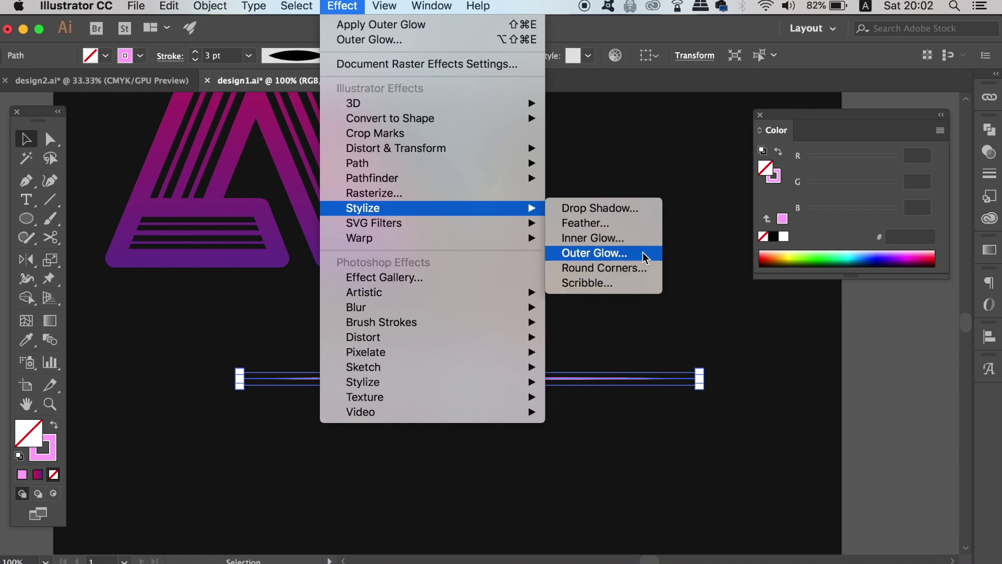
left_click(594, 254)
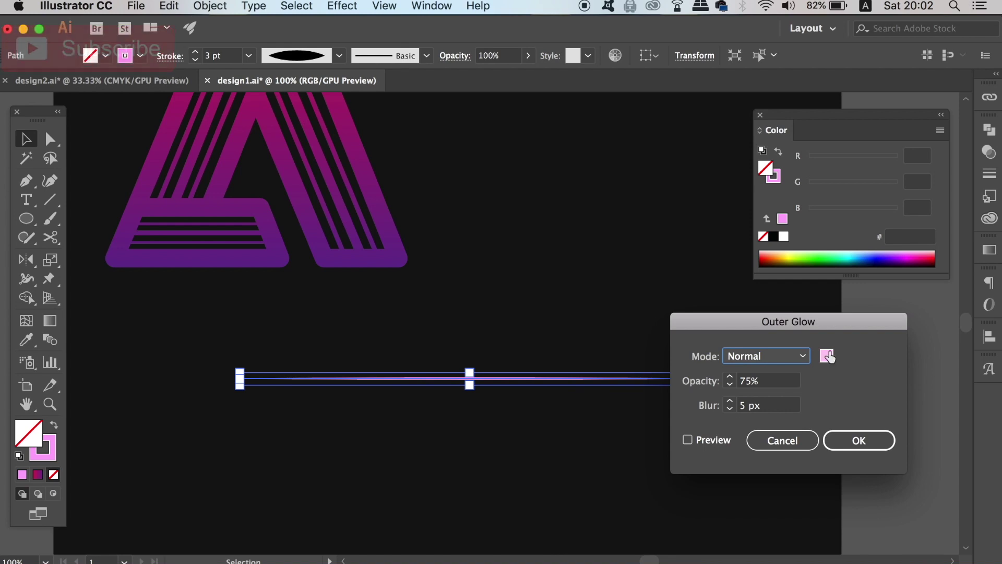
left_click(826, 356)
left_click(817, 253)
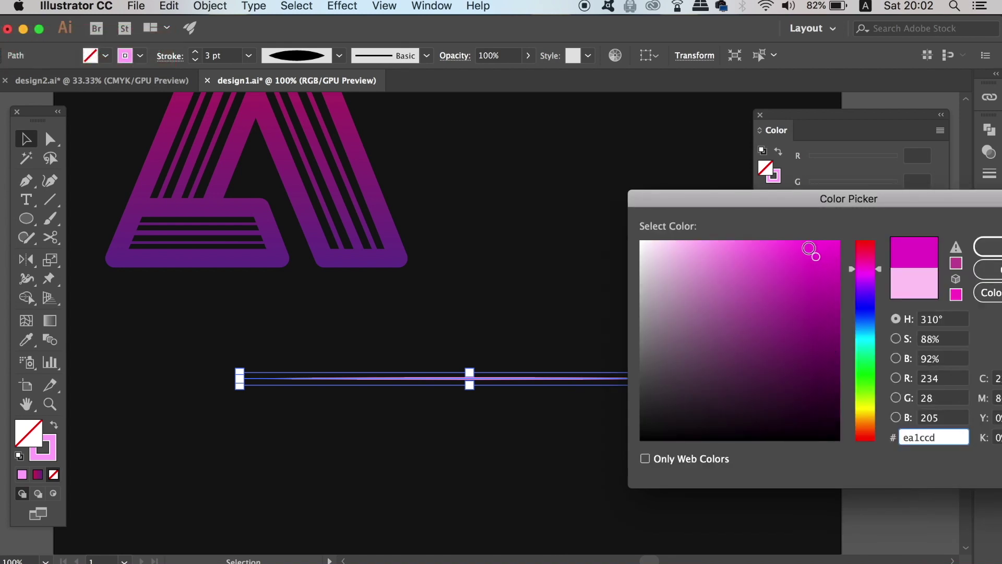
left_click(798, 241)
left_click(984, 256)
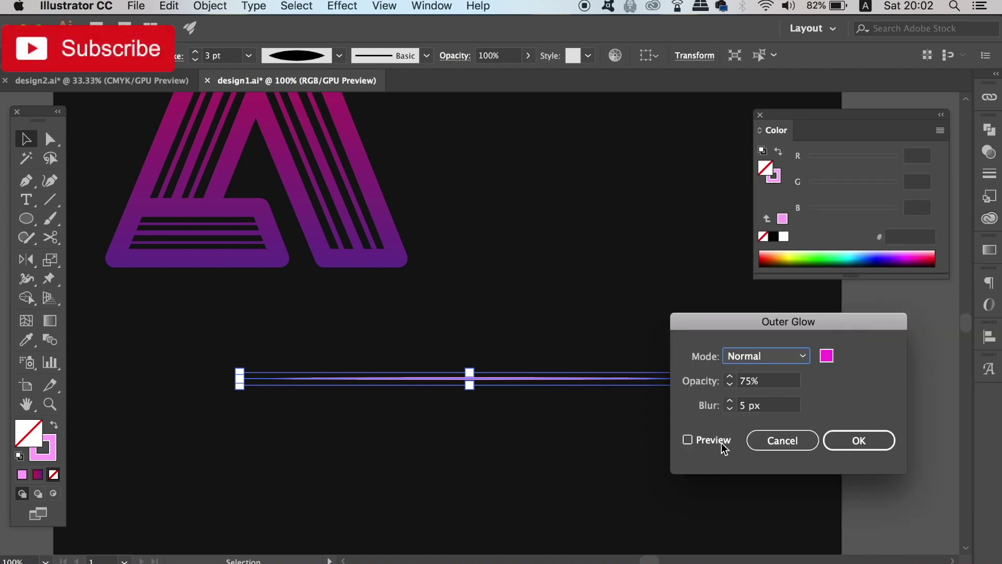
Step: Set the glow blur to 7 and preview it on the line
left_click(757, 405)
left_click_drag(758, 406, 721, 407)
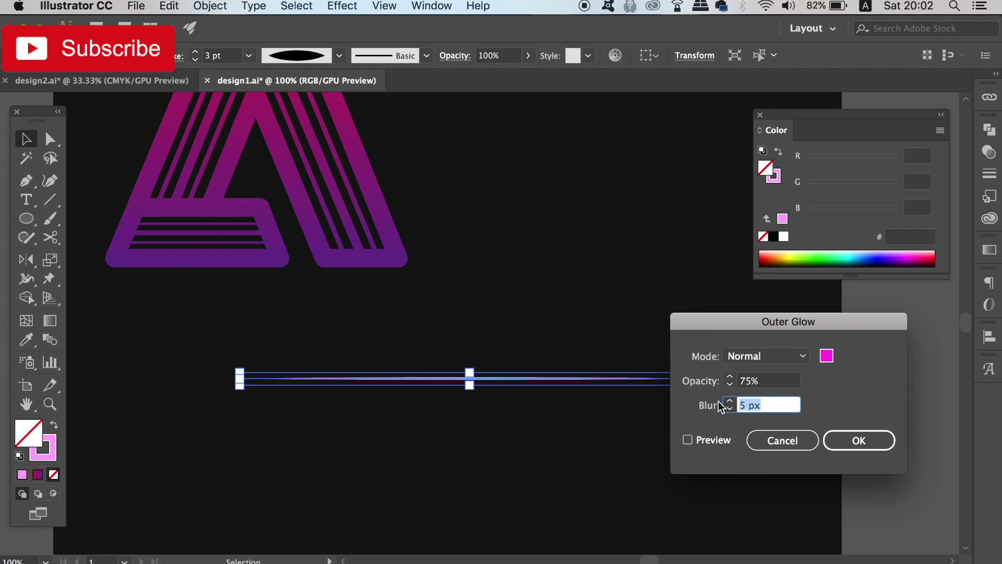
type("7")
left_click(701, 443)
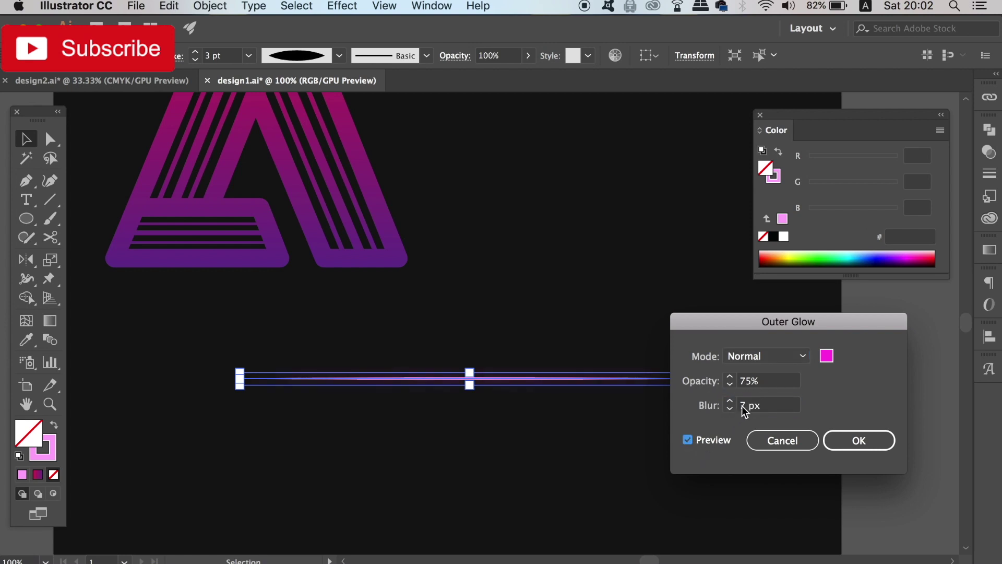
Step: Raise glow opacity to 92%, increase blur to about 11 px, confirm, and set a 4 pt stroke
left_click(730, 377)
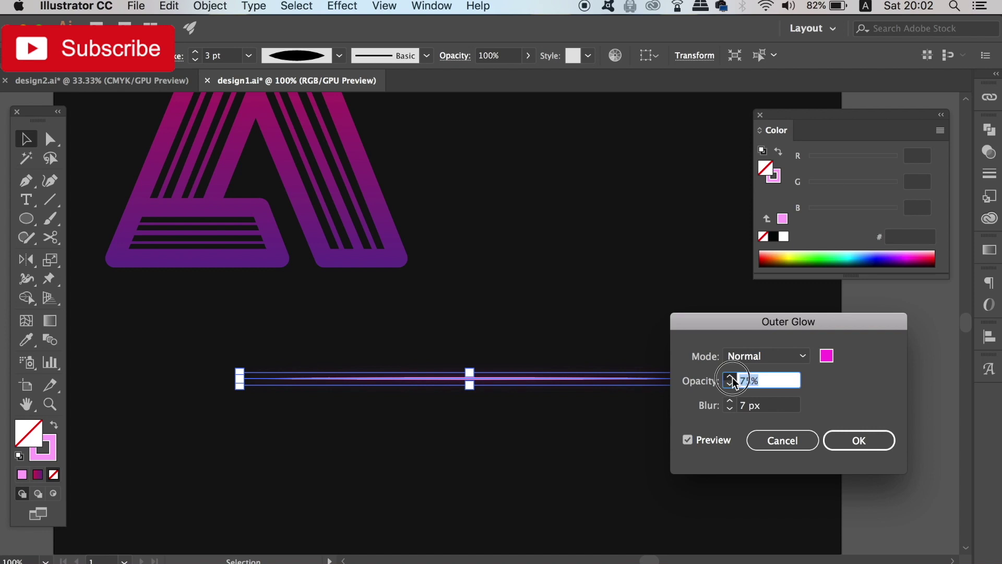
left_click(730, 377)
left_click(730, 377)
left_click(729, 377)
left_click(730, 402)
left_click(730, 403)
left_click(730, 402)
left_click(730, 402)
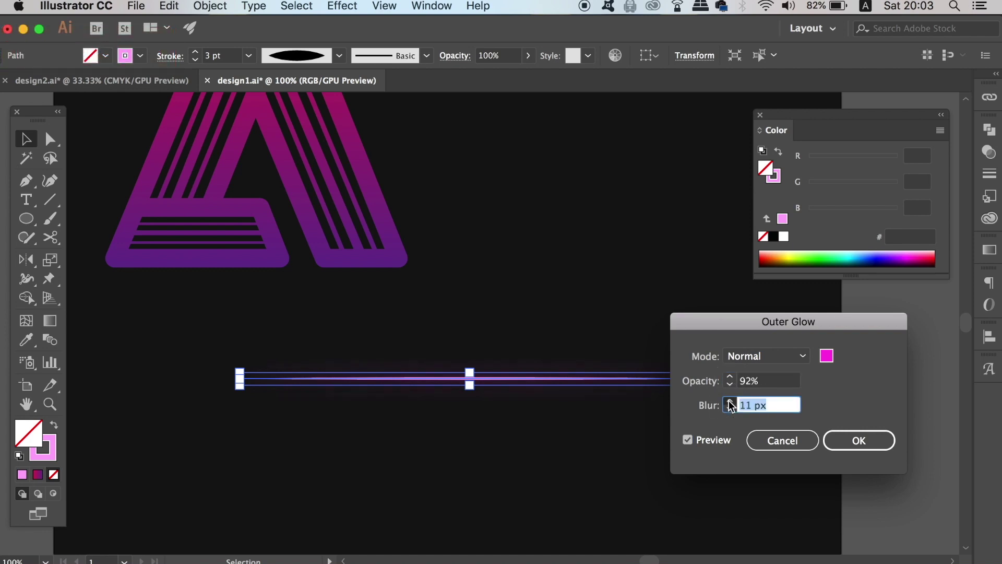
left_click(730, 403)
left_click(730, 403)
left_click(857, 440)
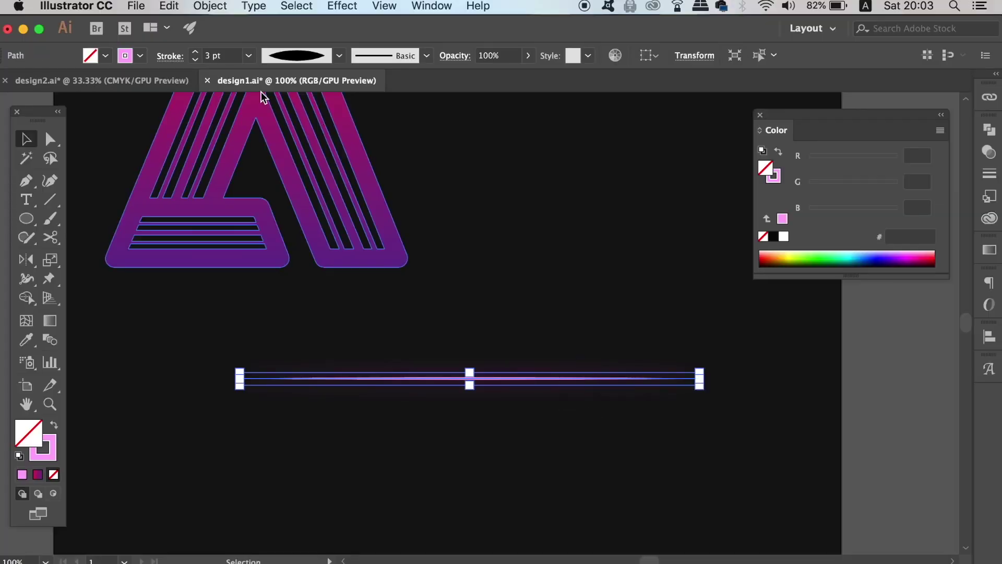
left_click(196, 52)
left_click(650, 248)
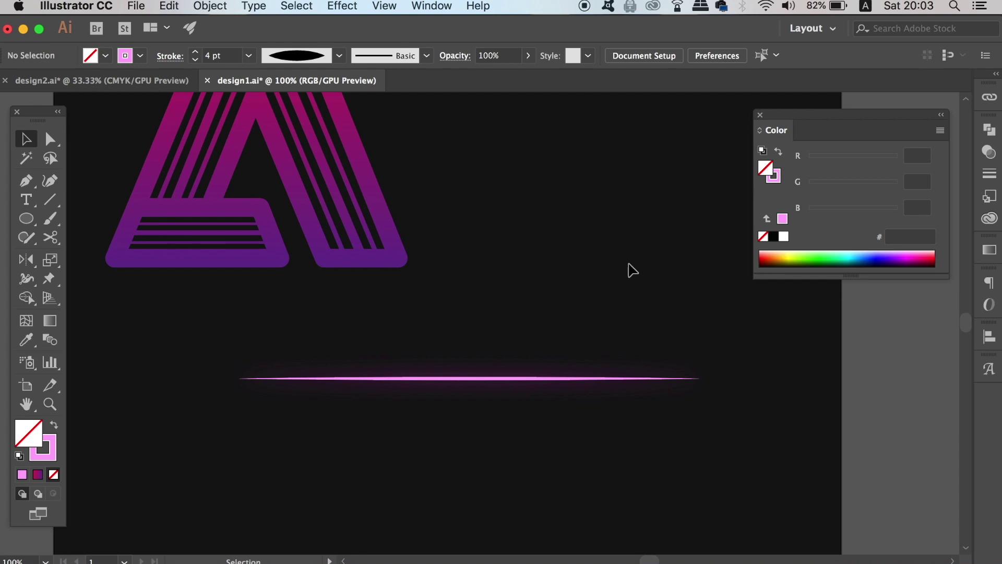
Step: Save the selected glowing line as a new art brush, Art Brush 1, in the Brushes panel
left_click(552, 378)
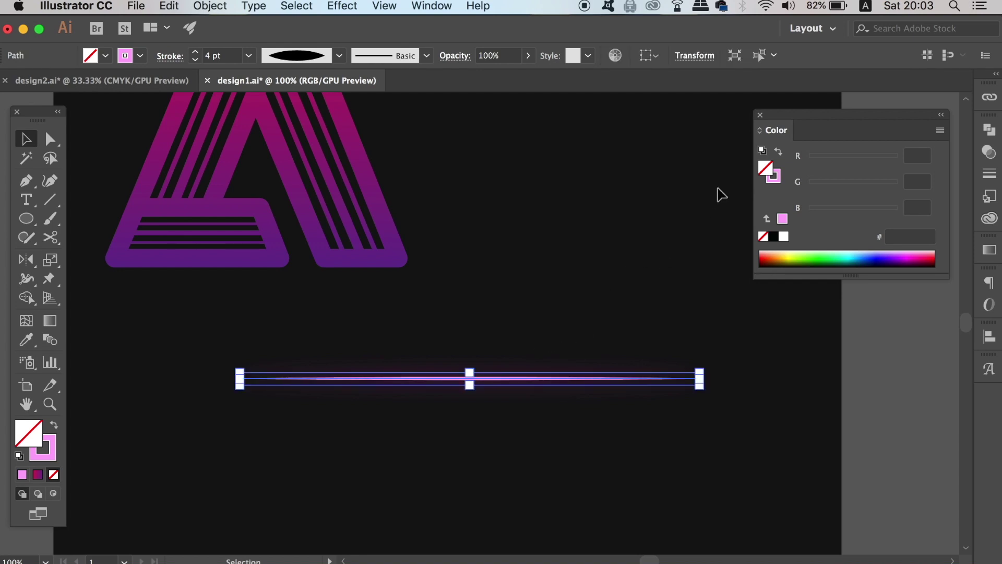
left_click(760, 116)
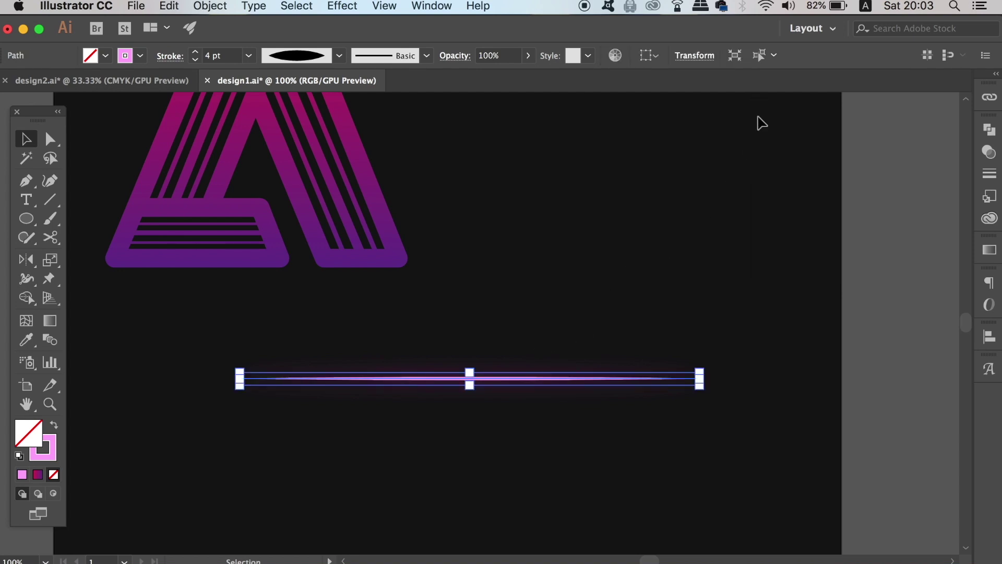
key("F5")
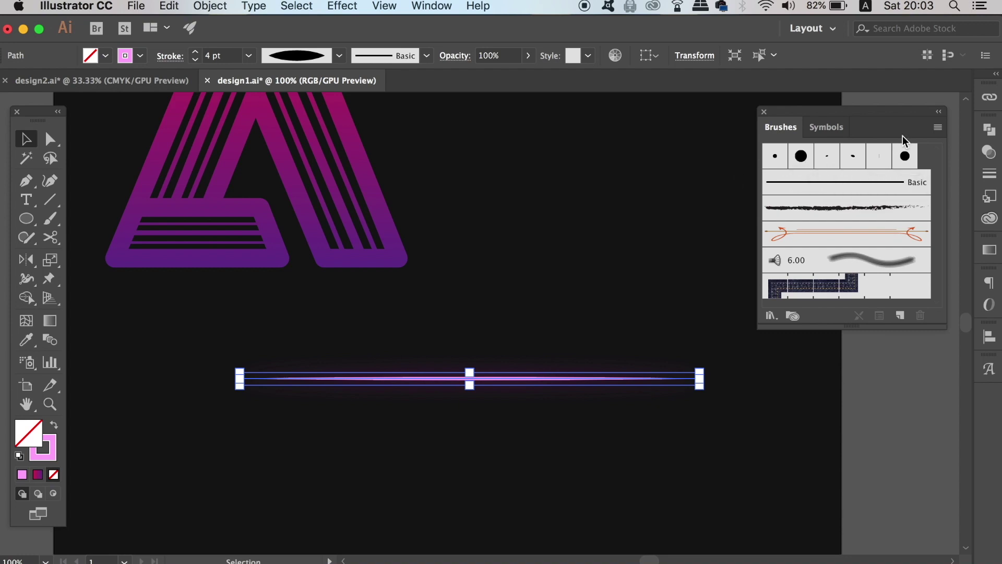
left_click(937, 129)
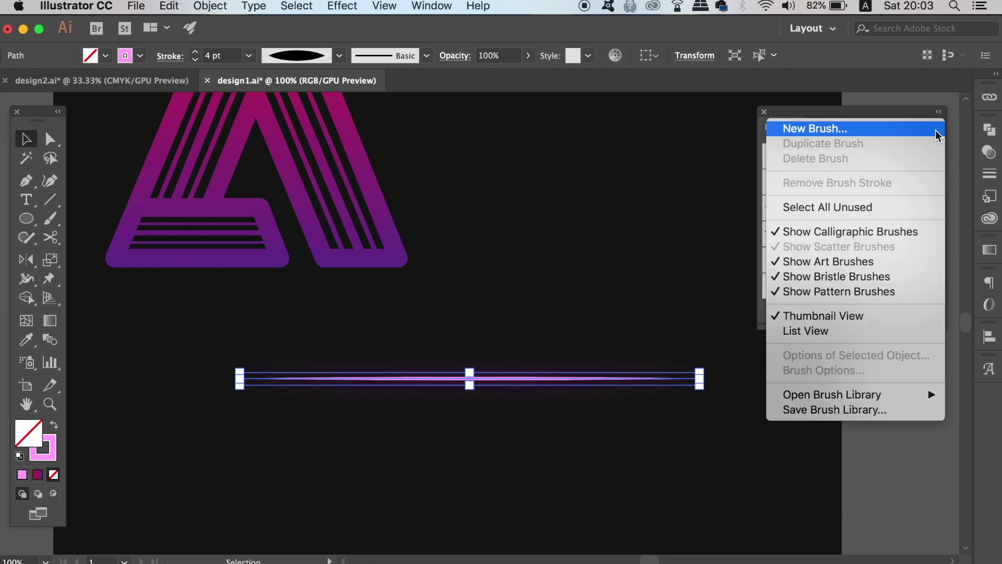
left_click(900, 138)
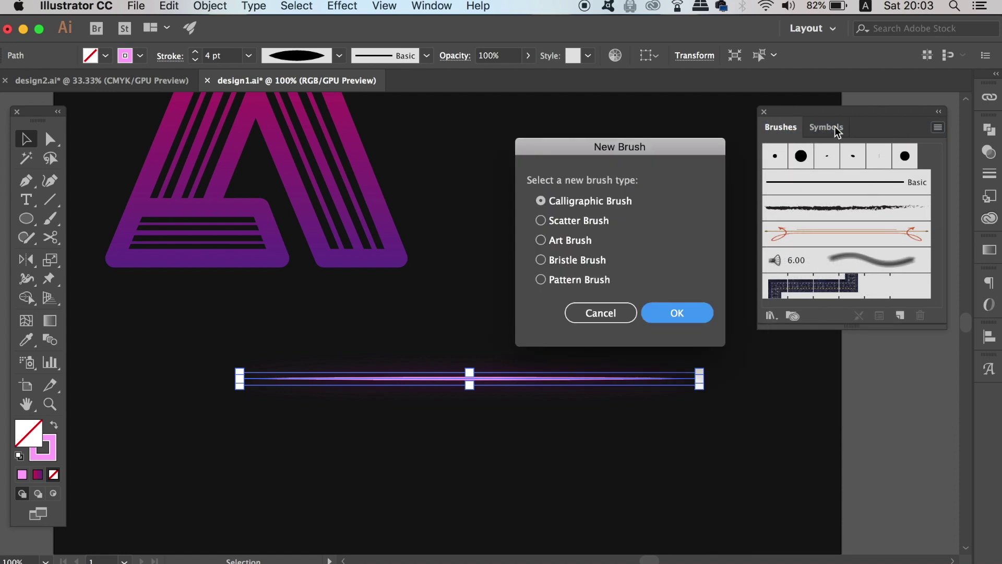
left_click(572, 241)
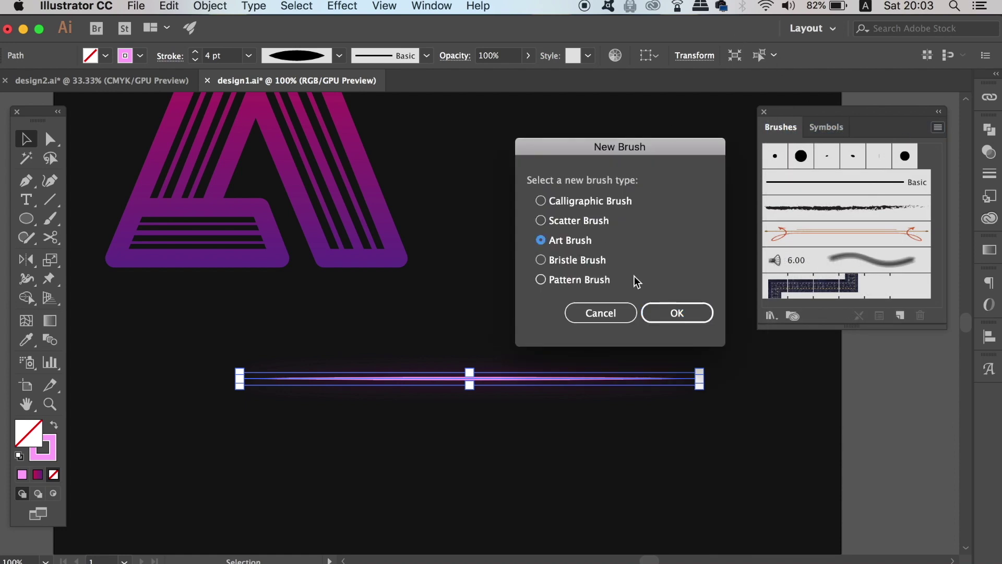
left_click(678, 313)
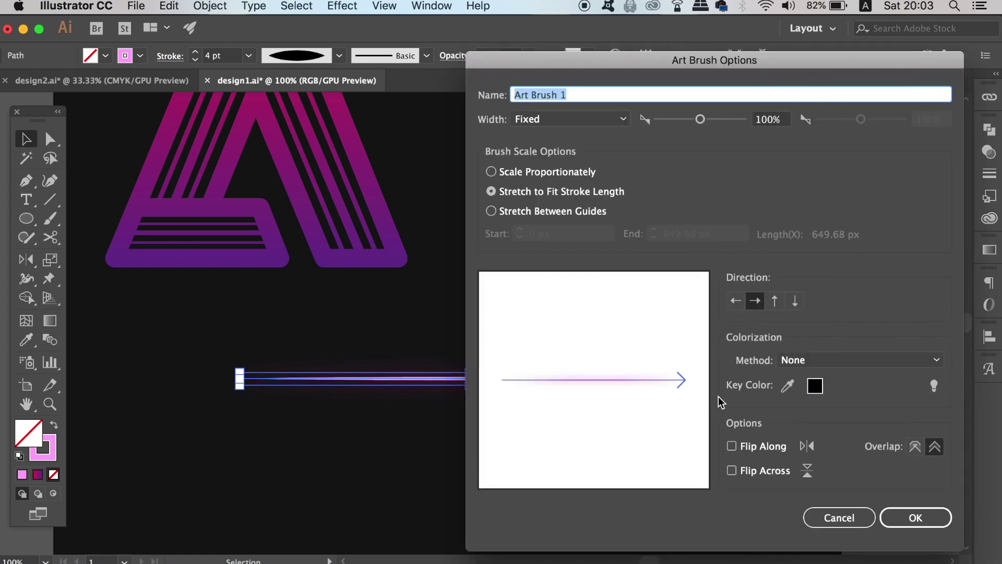
left_click(924, 520)
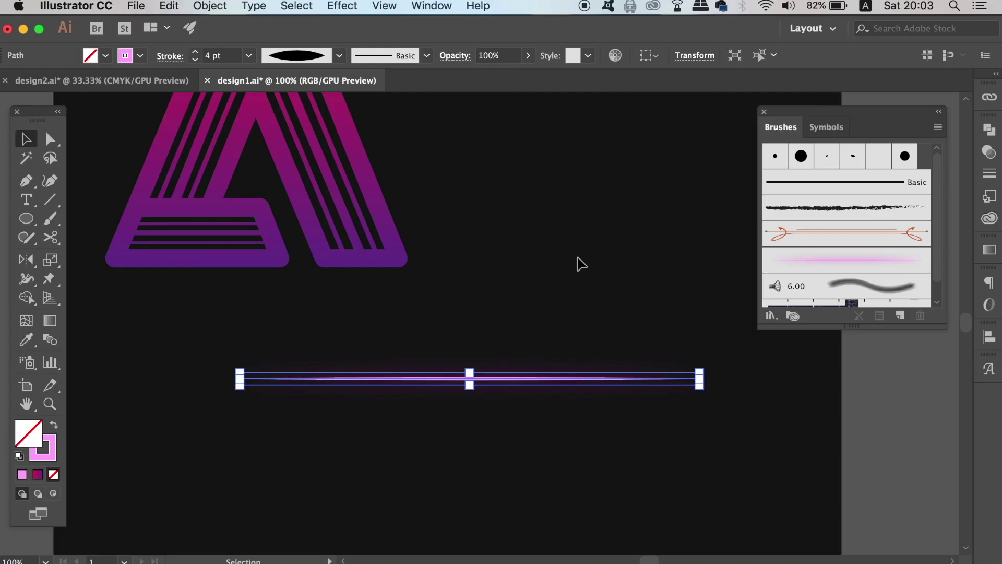
Step: Delete the glowing line and duplicate the A to lower right as a gradient stroke with no fill
key("super+minus")
key("super+minus")
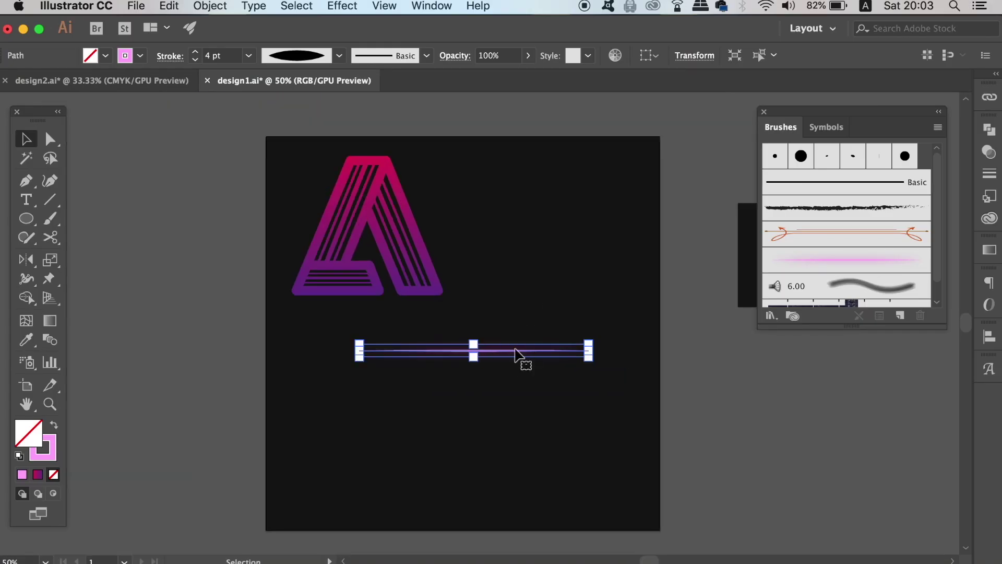
key("Delete")
left_click(433, 293)
left_click_drag(429, 286, 595, 455)
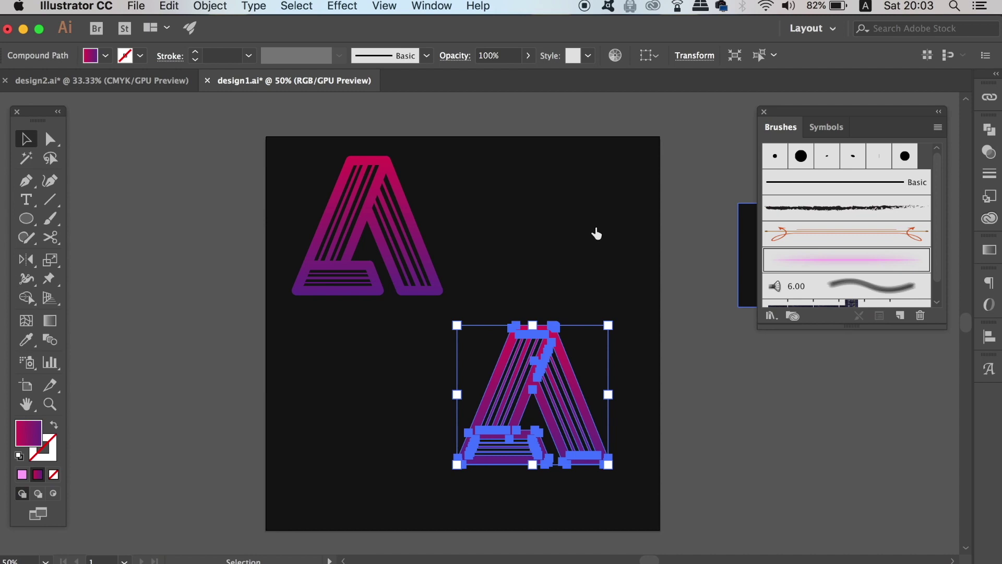
left_click(54, 424)
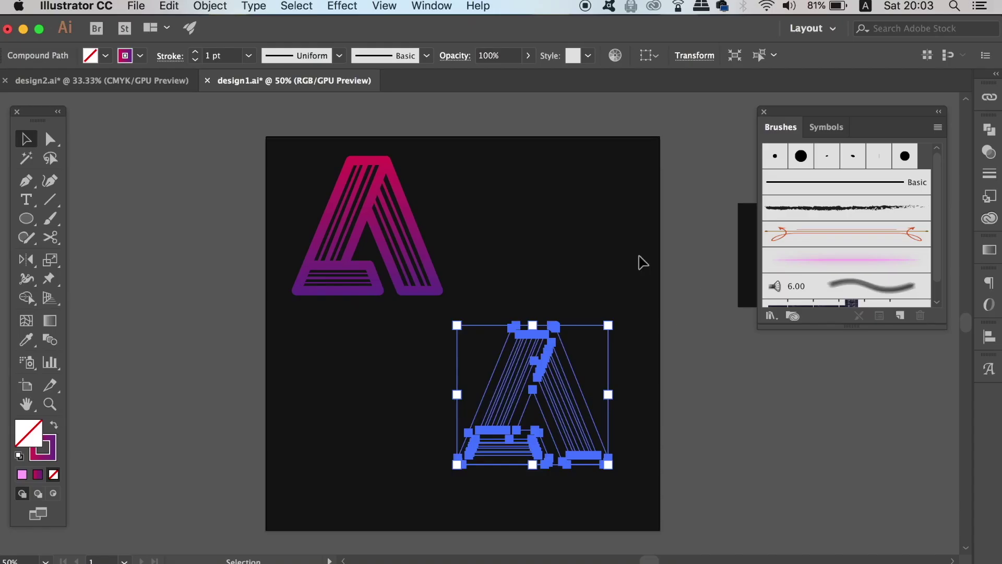
Step: Apply the pink glow art brush to the outlined A copy and move it left off the artboard
left_click(643, 257)
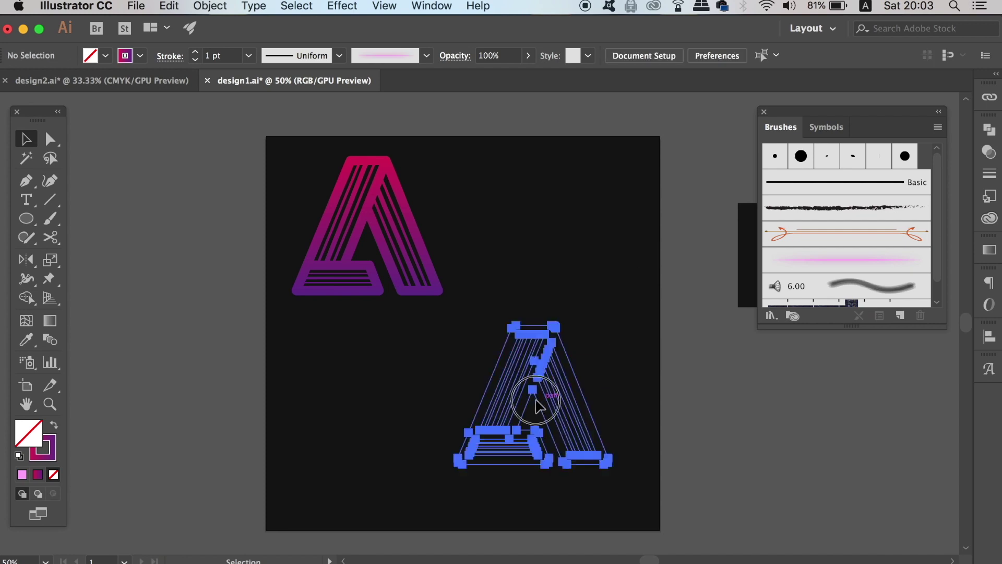
left_click(537, 406)
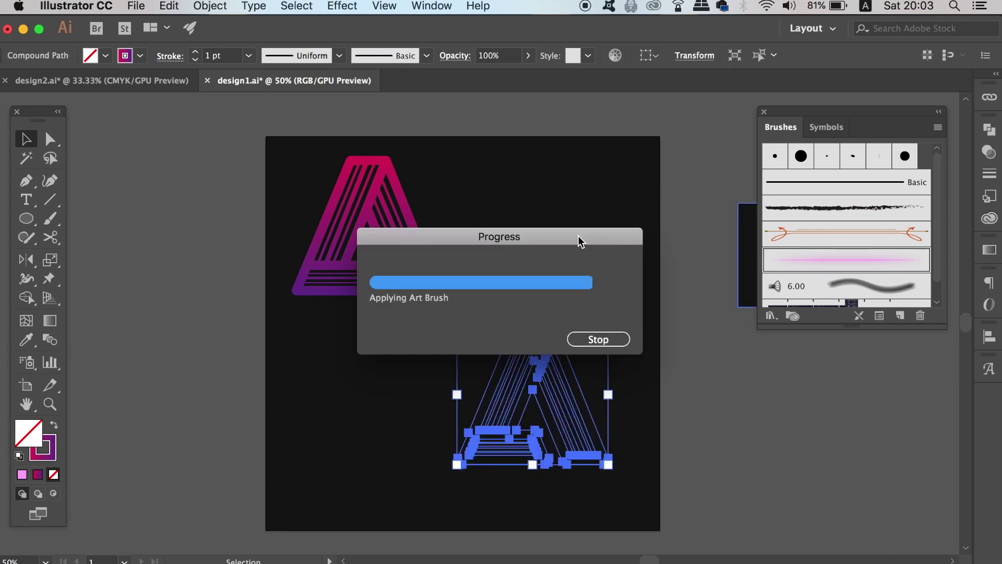
left_click(622, 188)
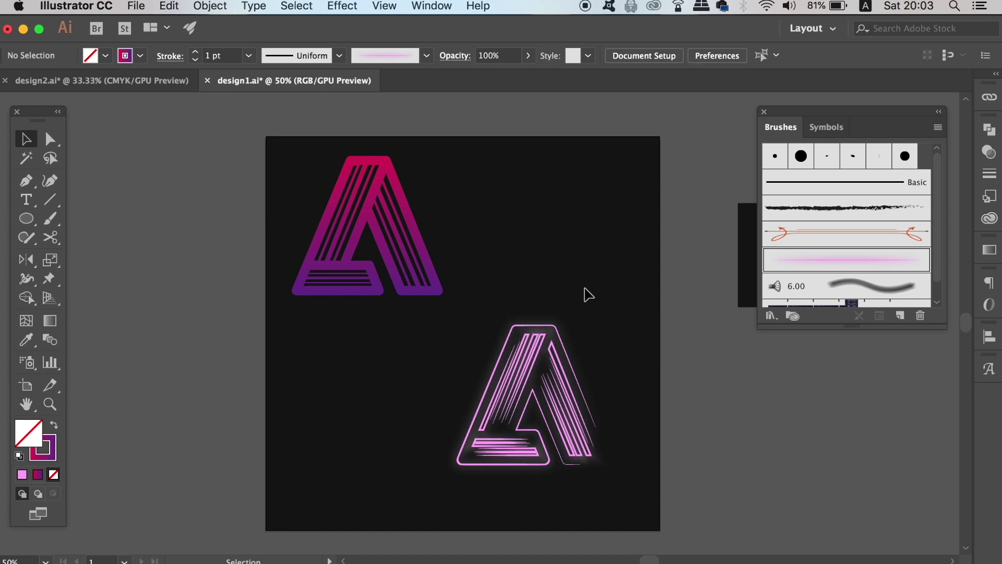
left_click_drag(557, 379, 182, 214)
Step: Move the gradient A to the centre of the artboard and zoom in on it
left_click(319, 167)
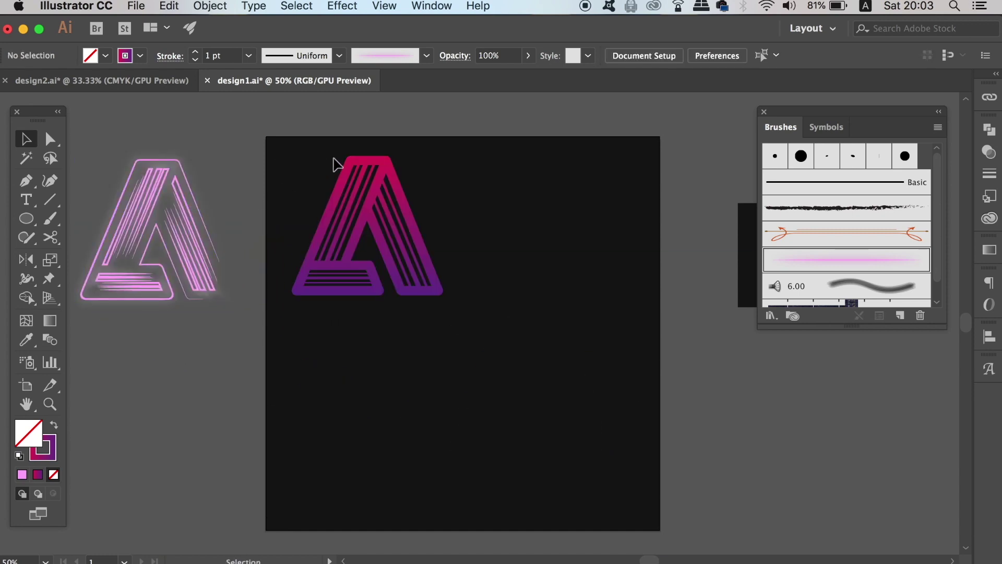
left_click_drag(357, 192, 446, 258)
left_click(425, 418)
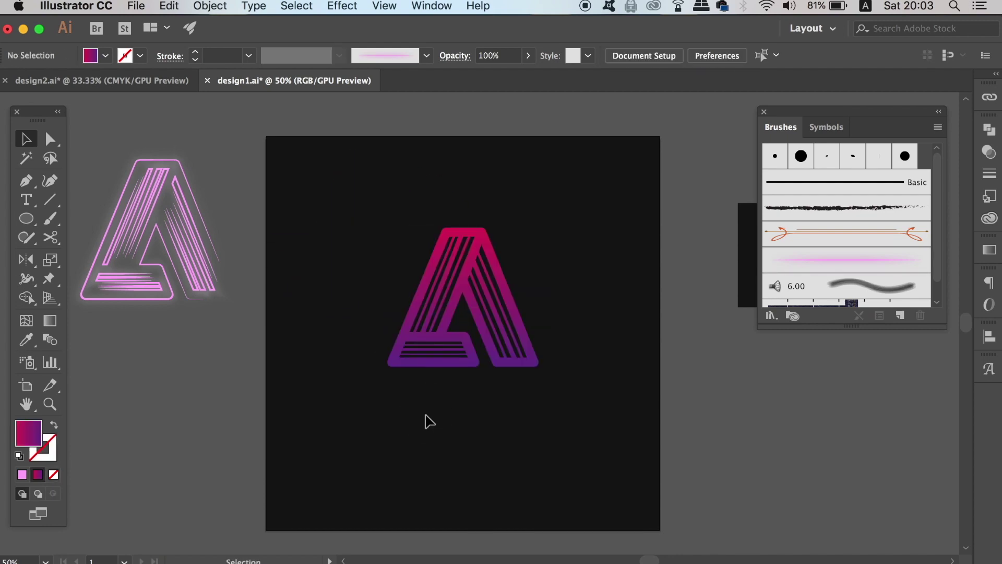
key("super+equal")
key("super+equal")
key("super+equal")
left_click_drag(510, 313, 506, 408)
Step: Draw a stroke-only path along the A's top and left edges and apply the pink glow brush
key("p")
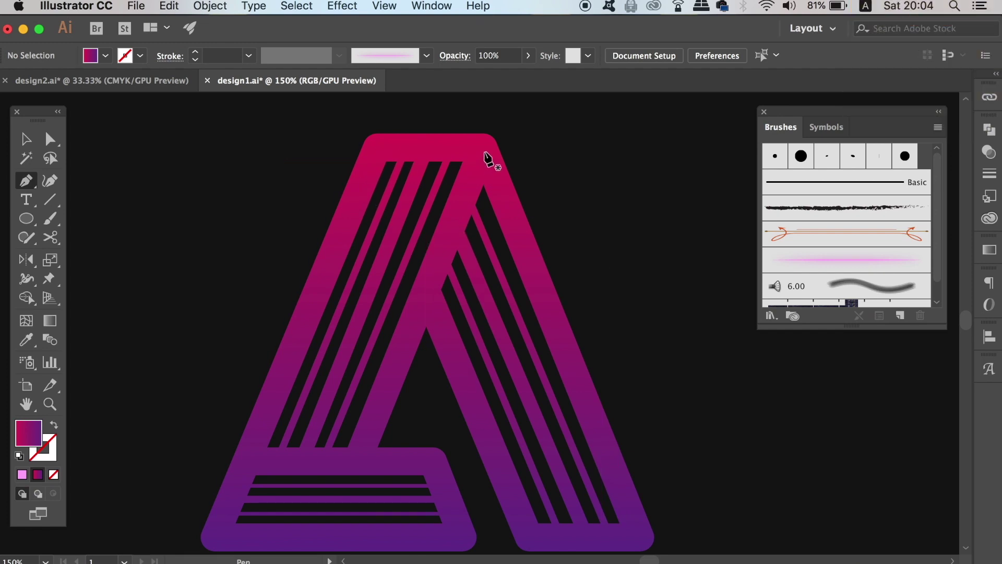
left_click(484, 149)
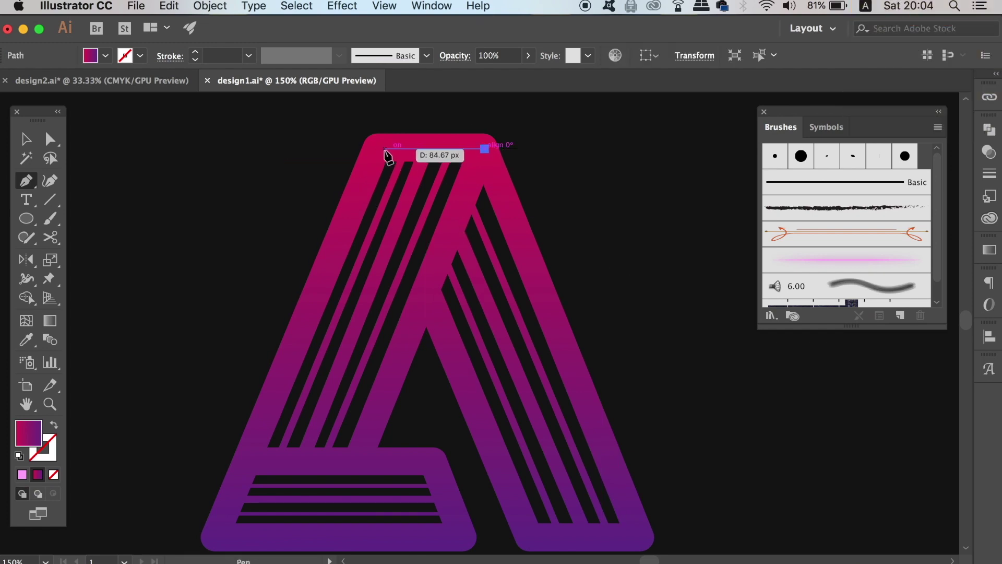
left_click(376, 149)
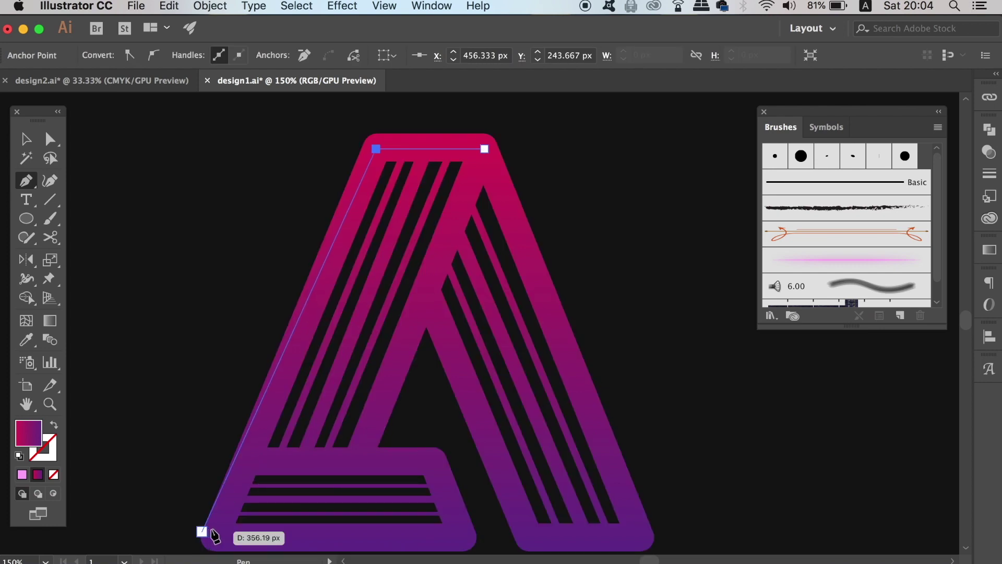
left_click(216, 535)
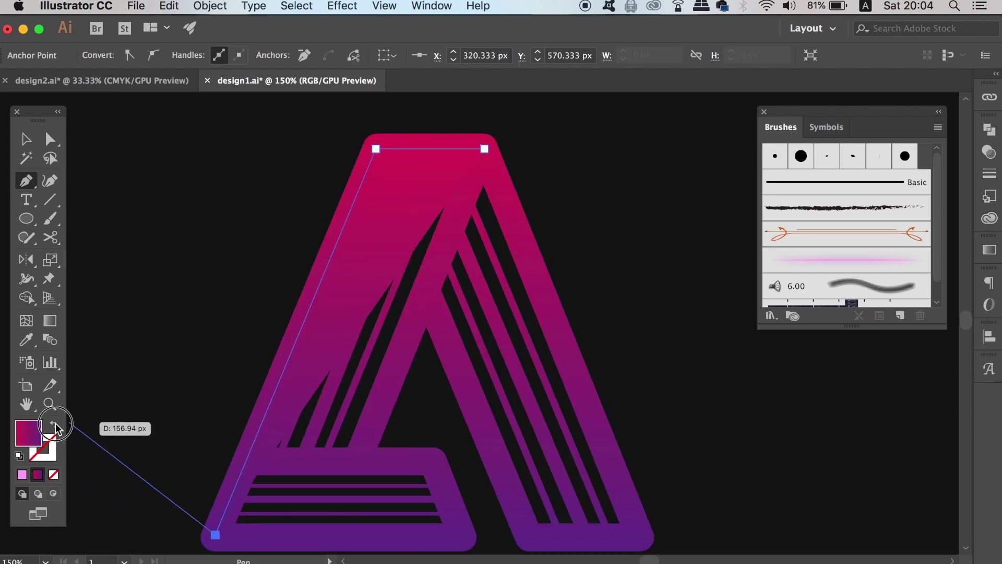
left_click(53, 424)
left_click(25, 142)
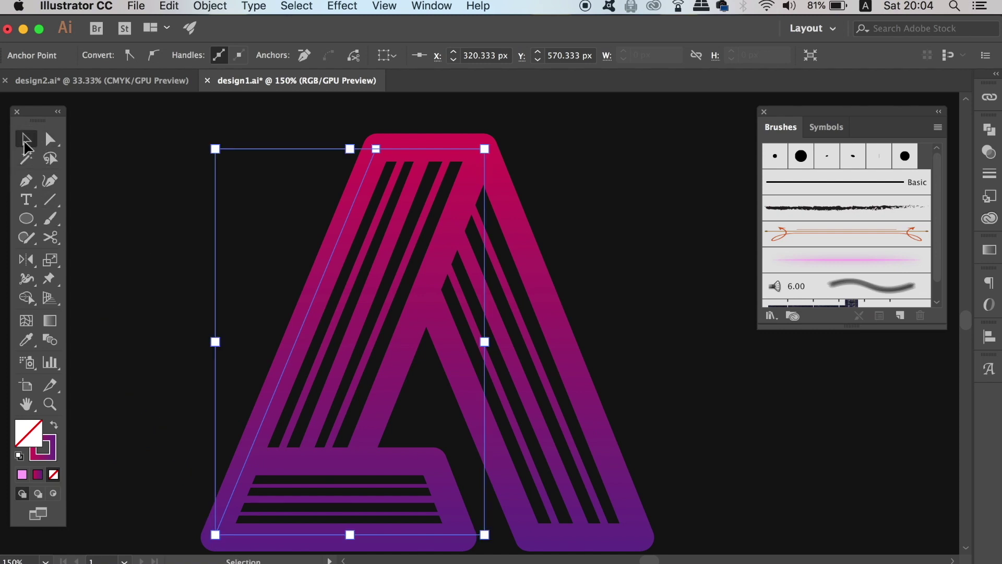
left_click(880, 265)
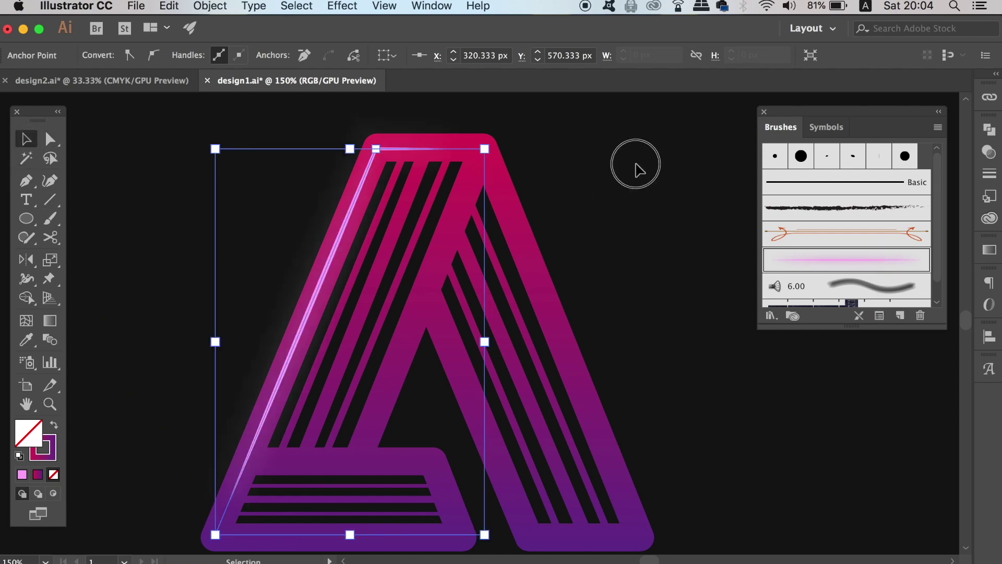
Step: Select the pink highlight line and try Overlay blending on it
left_click(638, 168)
key("super+1")
key("super+minus")
key("super+minus")
key("super+equal")
key("super+equal")
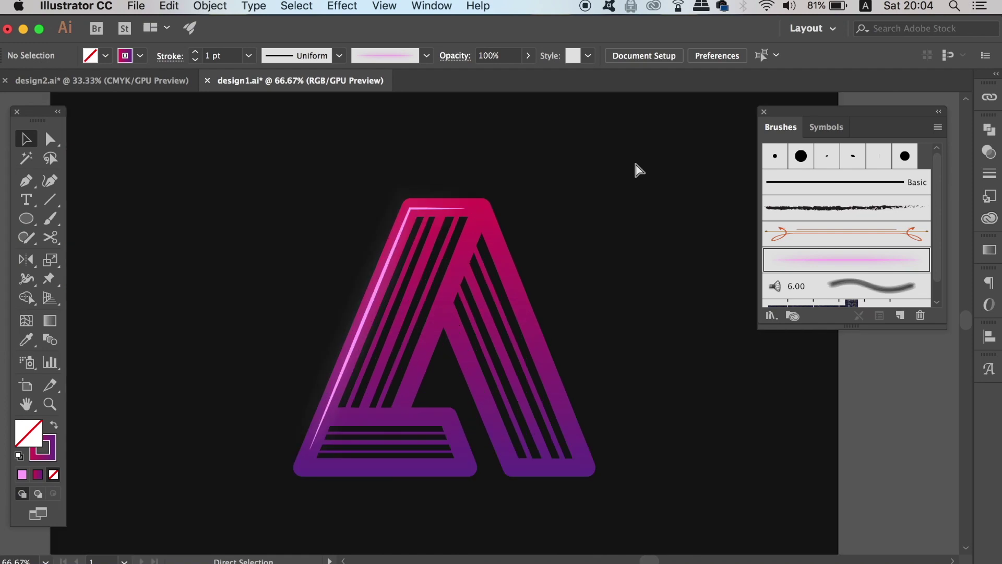
key("super+equal")
left_click(430, 151)
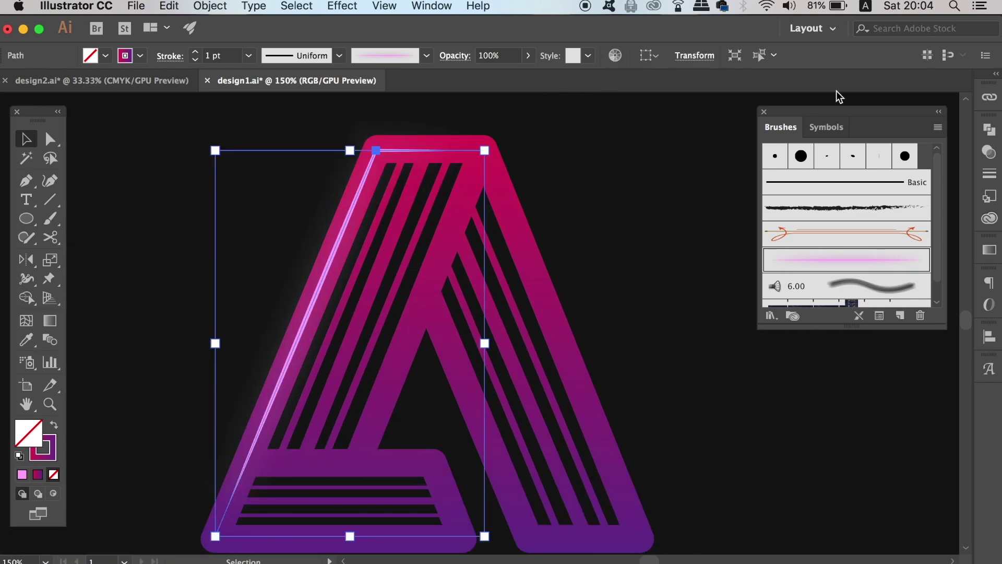
left_click(991, 156)
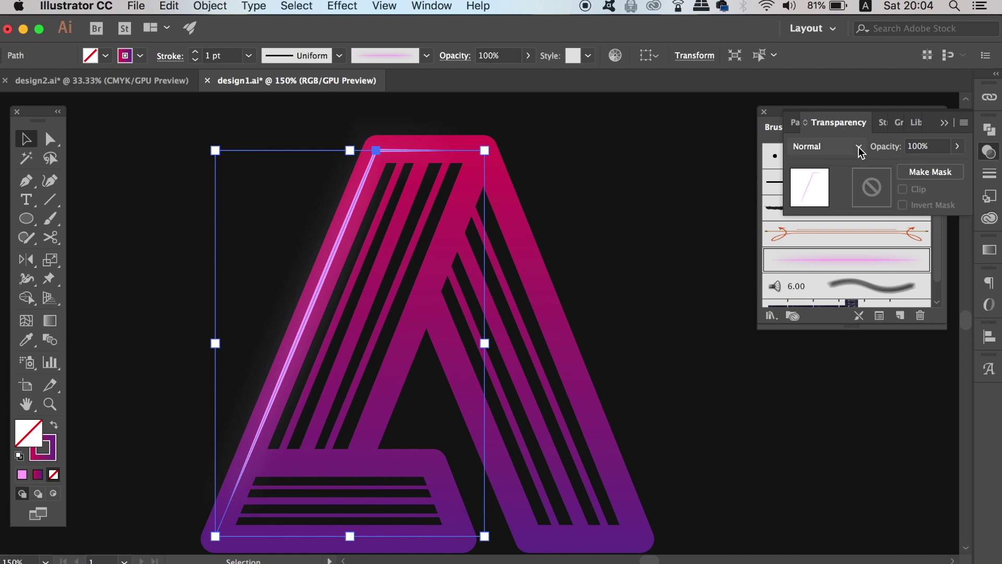
left_click(843, 148)
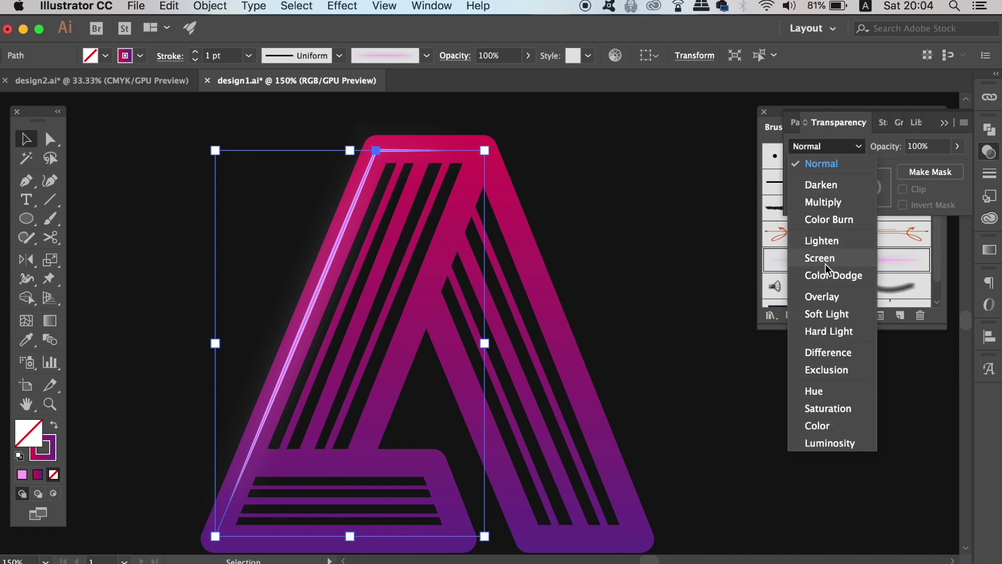
left_click(823, 296)
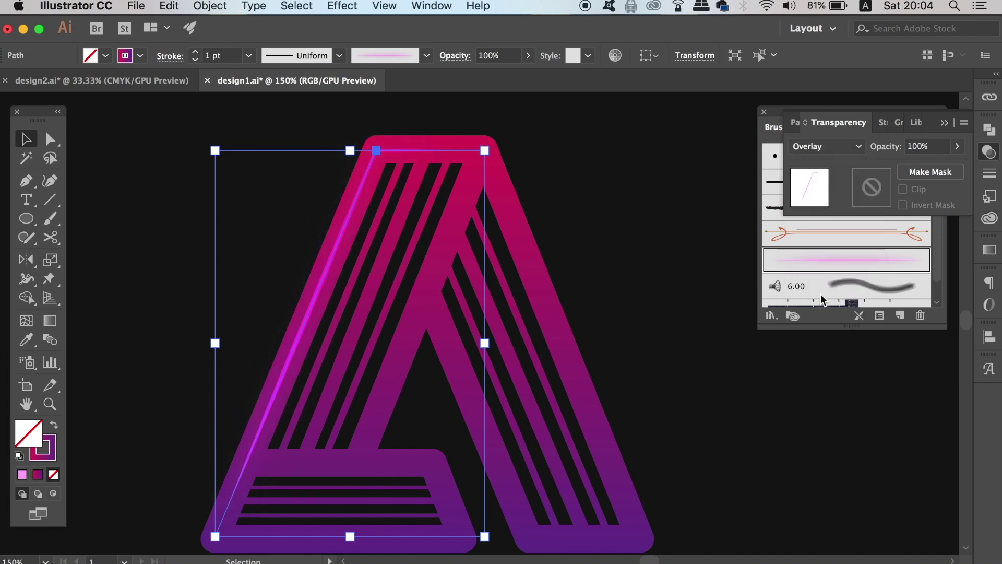
left_click(667, 226)
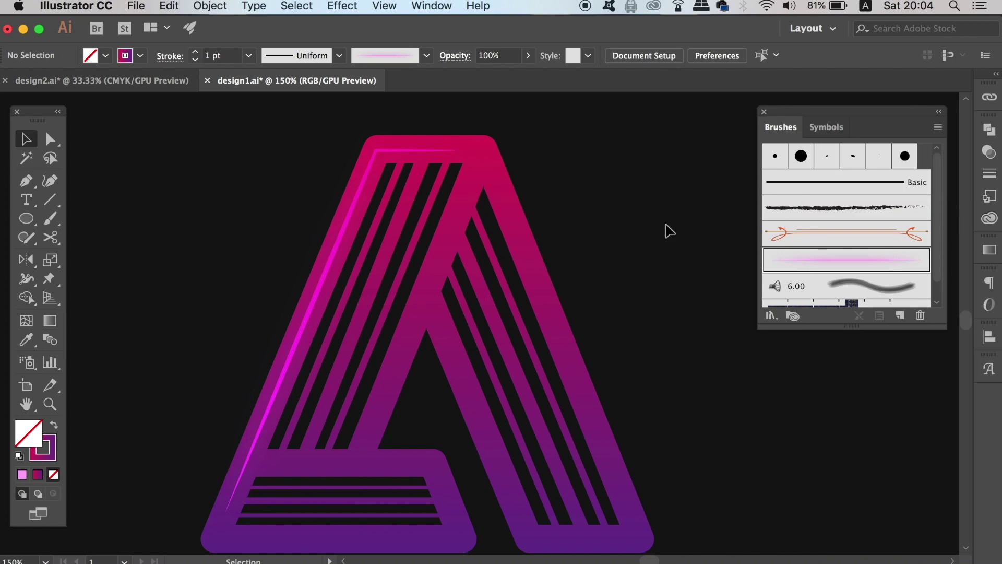
Step: Switch the highlight's blend mode back to Normal
left_click(420, 151)
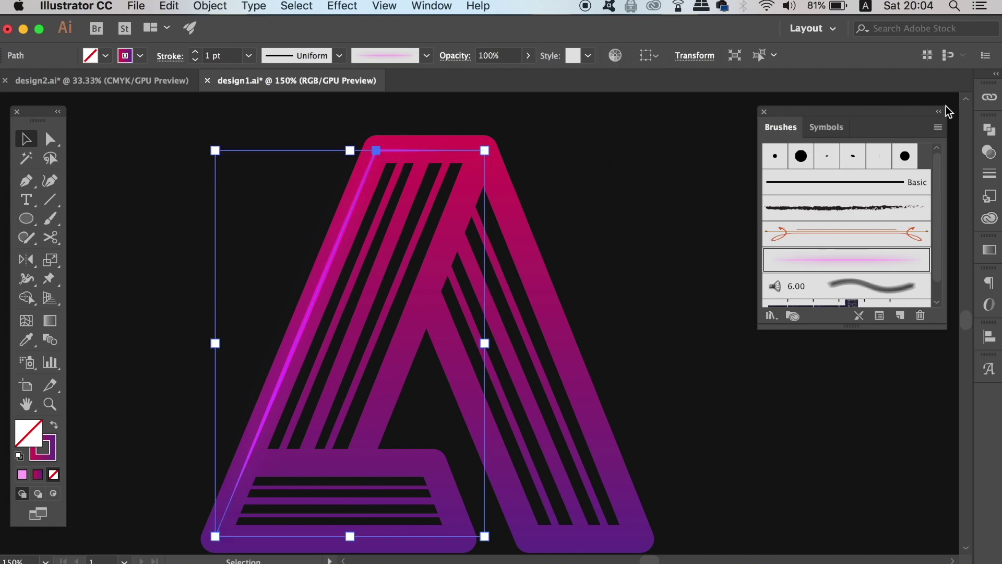
left_click(990, 153)
left_click(825, 146)
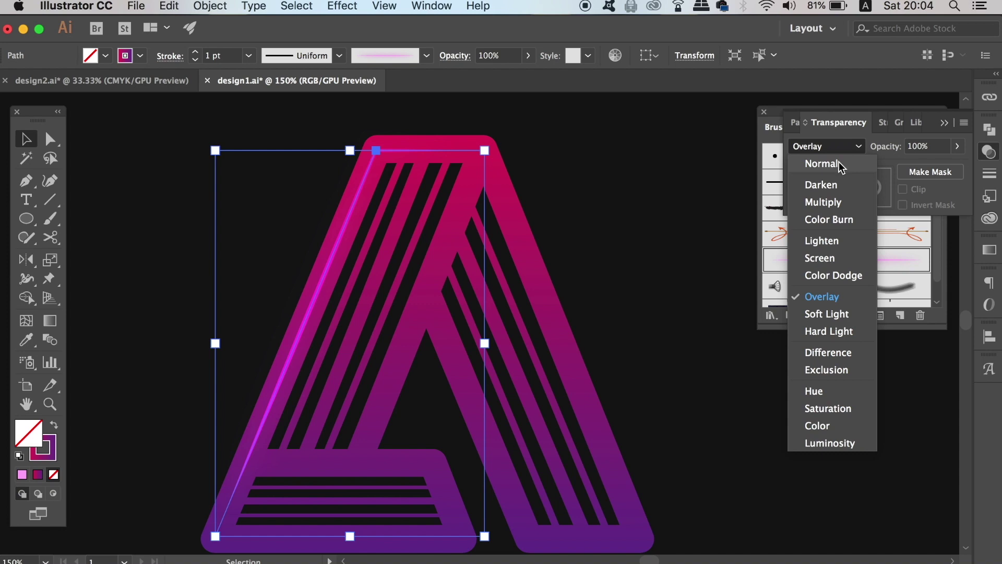
left_click(815, 164)
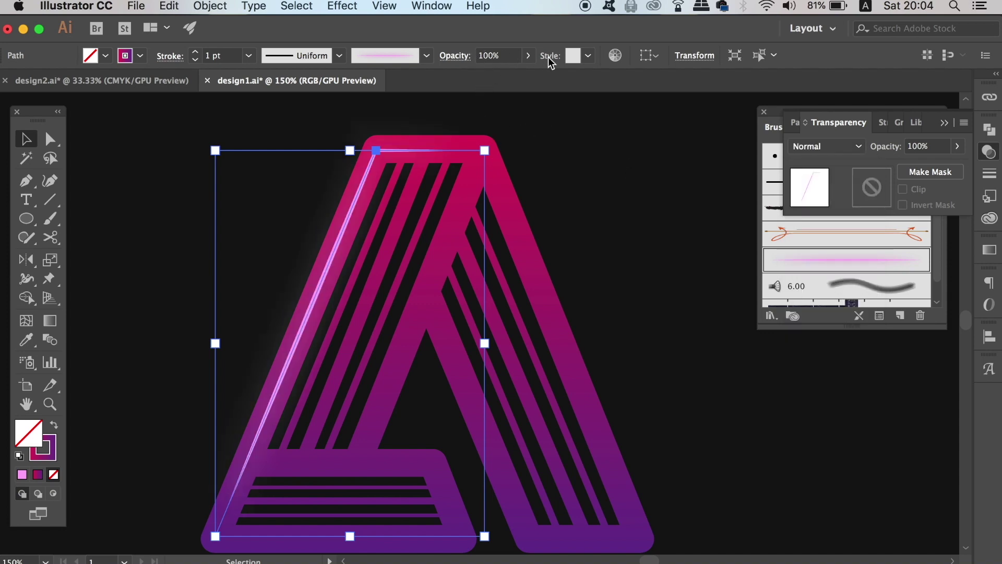
Step: Test the highlight at 59% opacity, then undo back to full opacity
left_click(528, 55)
left_click_drag(517, 80, 502, 77)
left_click(593, 183)
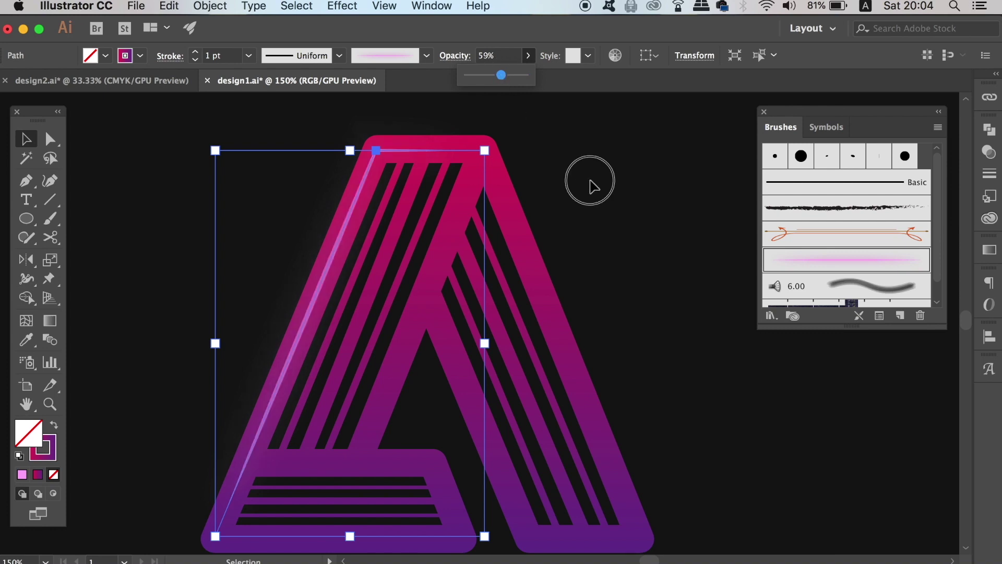
key("super+minus")
key("super+minus")
key("super+plus")
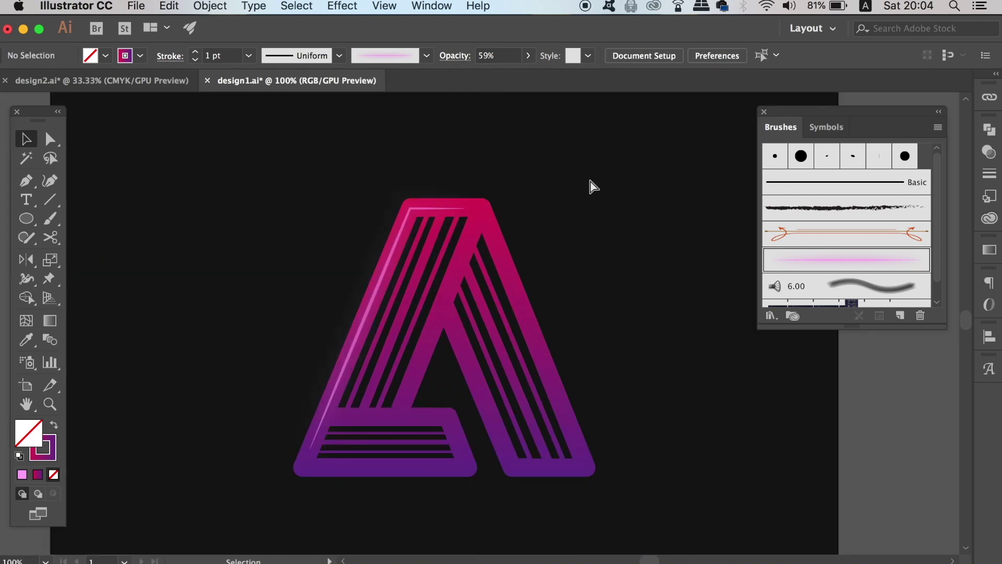
key("super+z")
key("super+z")
left_click(590, 181)
Step: Pull the highlight's top-left and top-right anchors down and inward inside the A's top edge
key("super+minus")
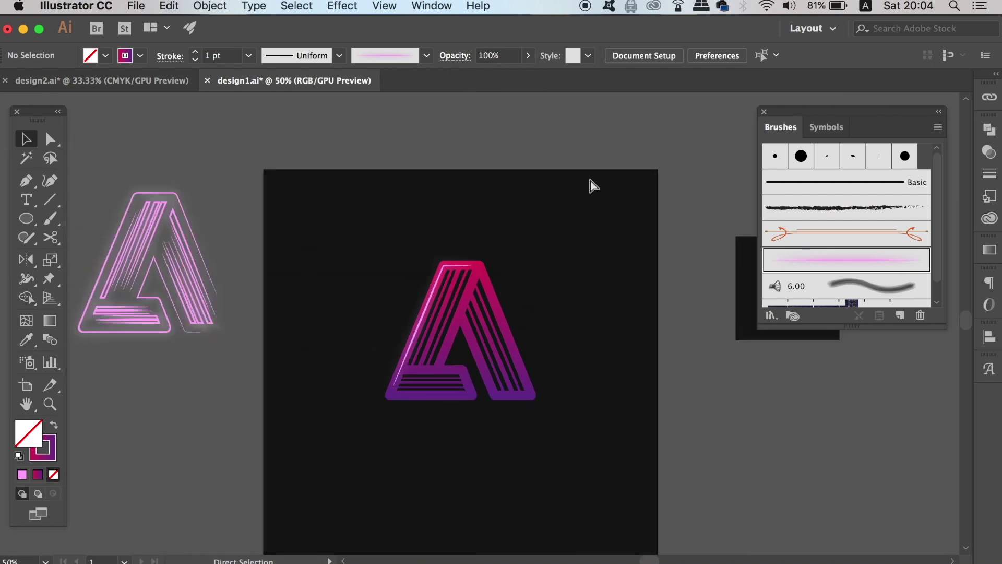
key("super+minus")
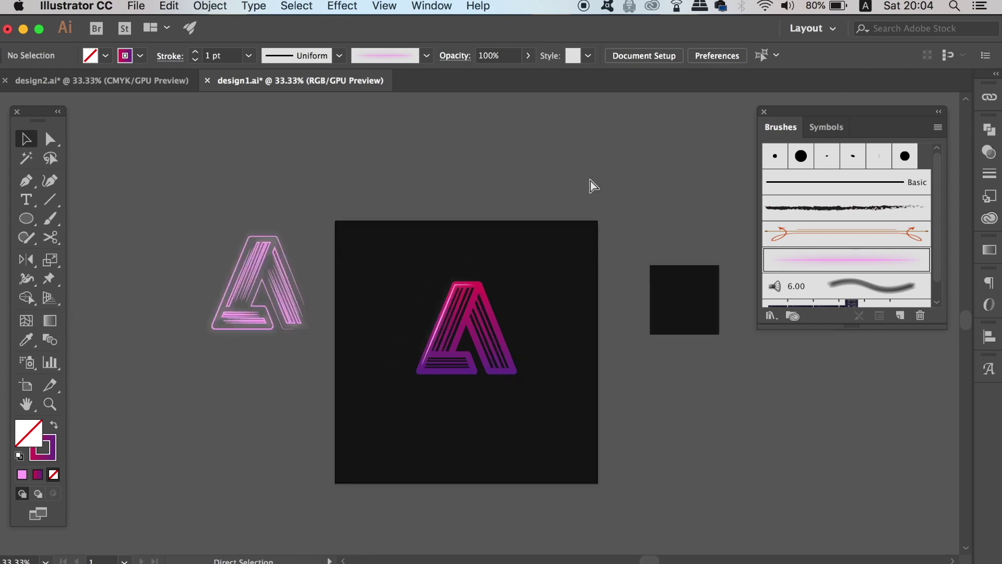
key("super+plus")
key("super+plus")
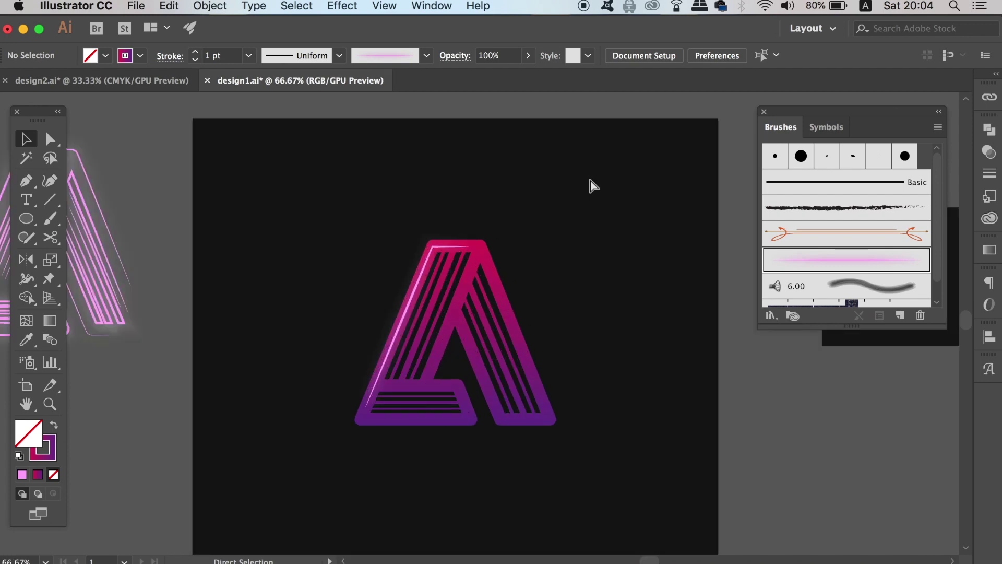
key("super+plus")
key("super+plus")
key("super+plus")
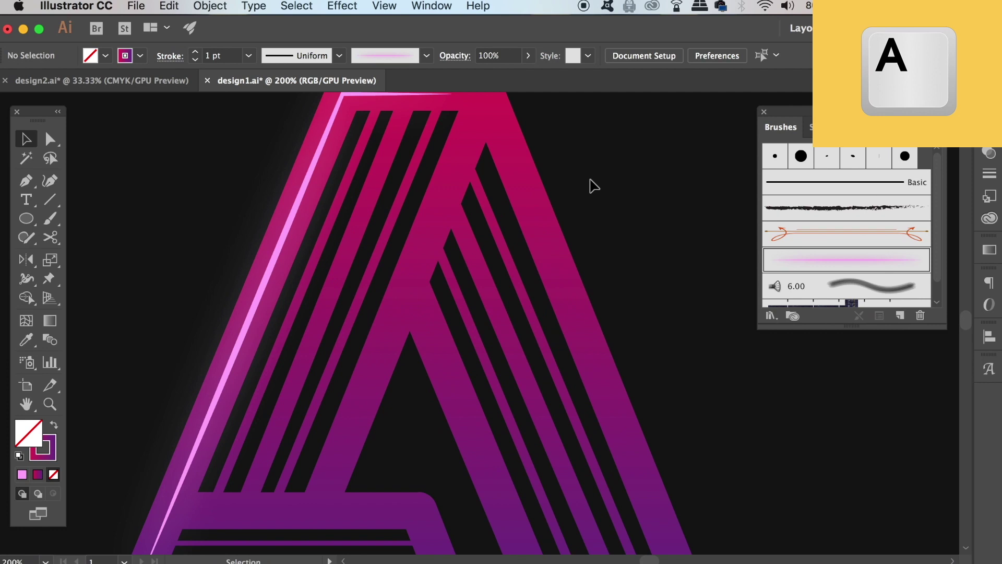
left_click_drag(462, 189, 459, 273)
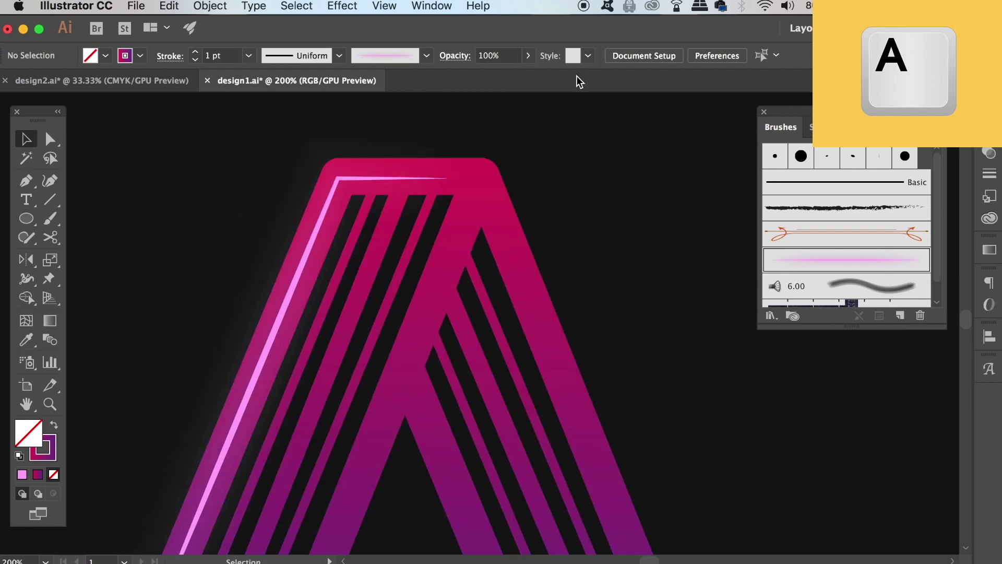
key("a")
left_click(338, 179)
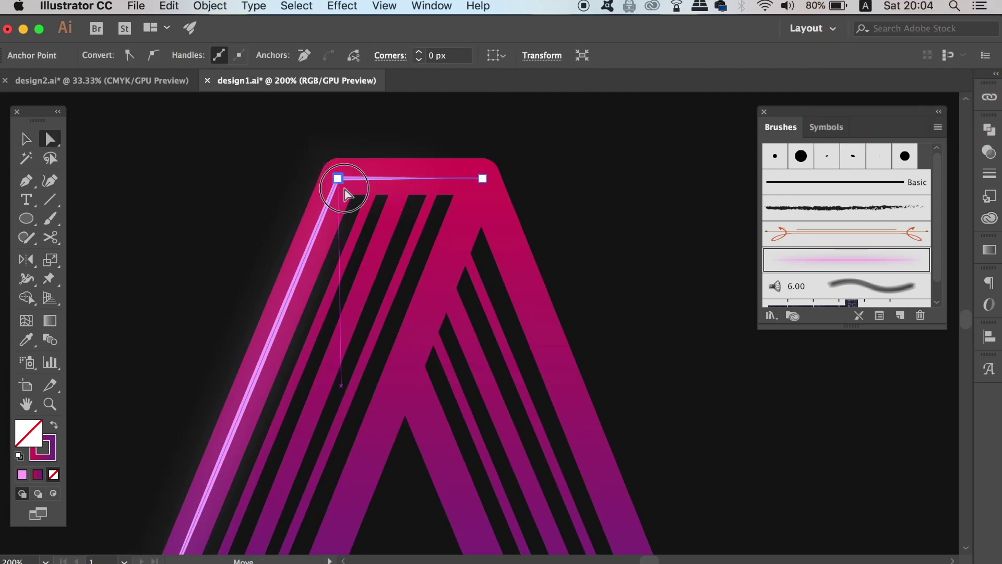
left_click_drag(345, 194, 359, 210)
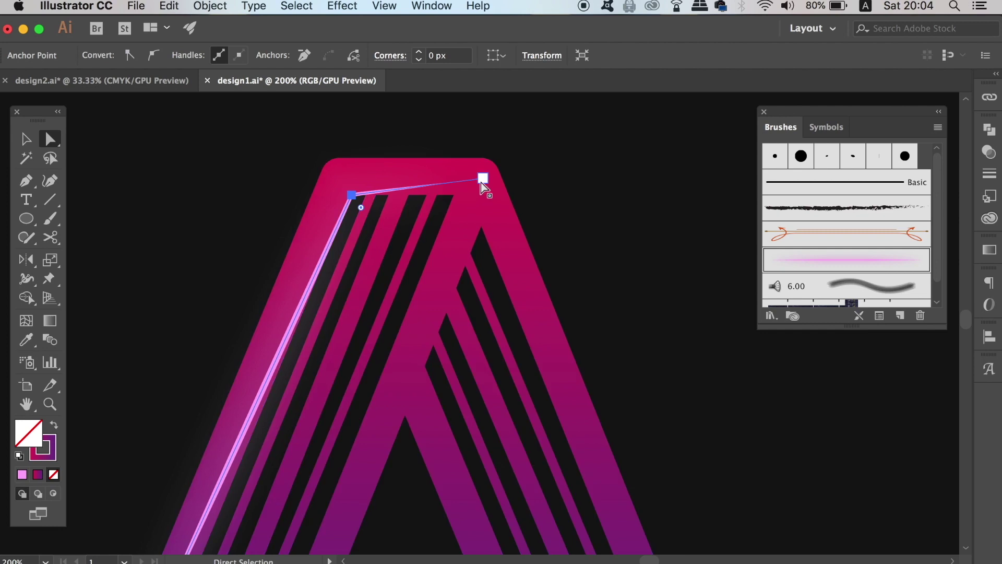
left_click_drag(483, 182, 455, 198)
Step: Shorten the highlight by dragging its bottom anchor upward along the left leg
left_click_drag(381, 281, 547, 82)
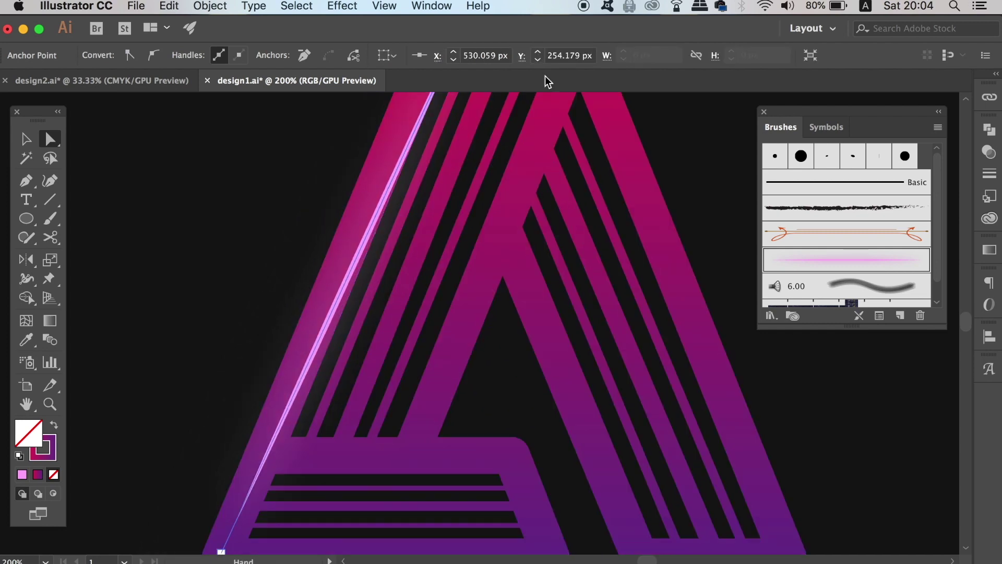
left_click_drag(298, 348, 323, 248)
mouse_move(246, 459)
left_mouse_down()
mouse_move(310, 347)
mouse_move(324, 343)
mouse_move(324, 320)
left_mouse_up()
left_click(214, 305)
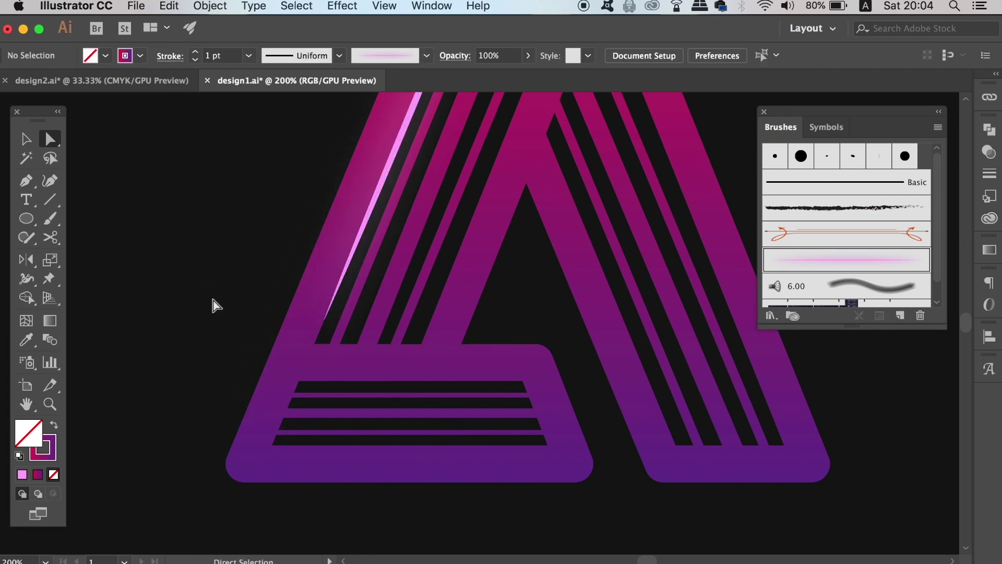
Step: Thin the highlight path's stroke from 0.75 pt down to 0.5 pt
key("super+0")
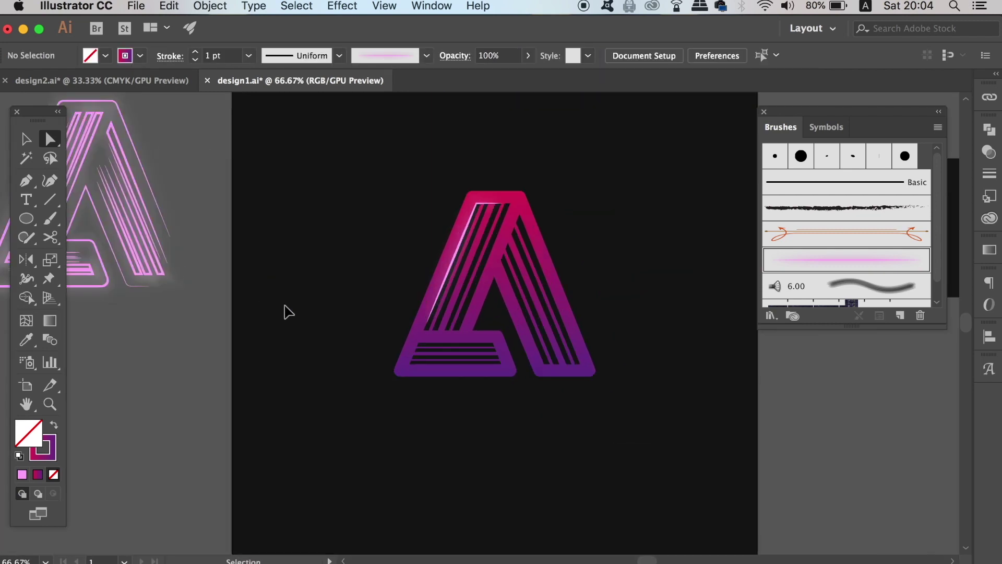
key("super+1")
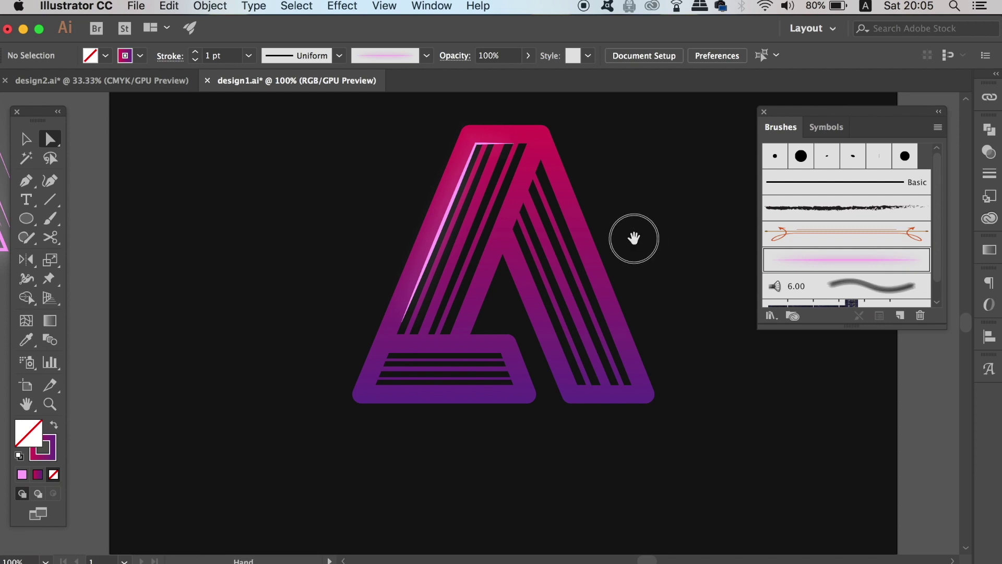
left_click_drag(637, 235, 581, 291)
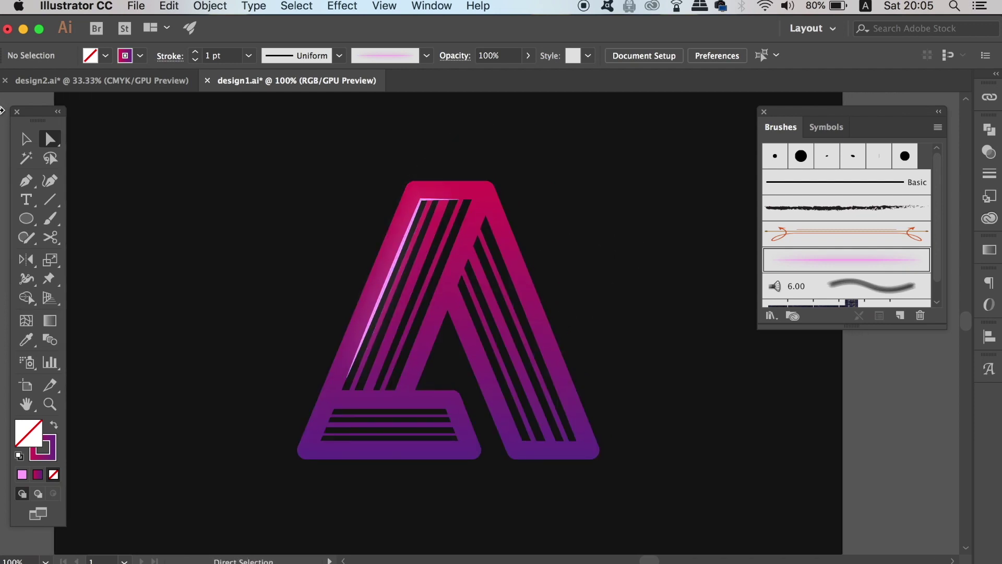
key("v")
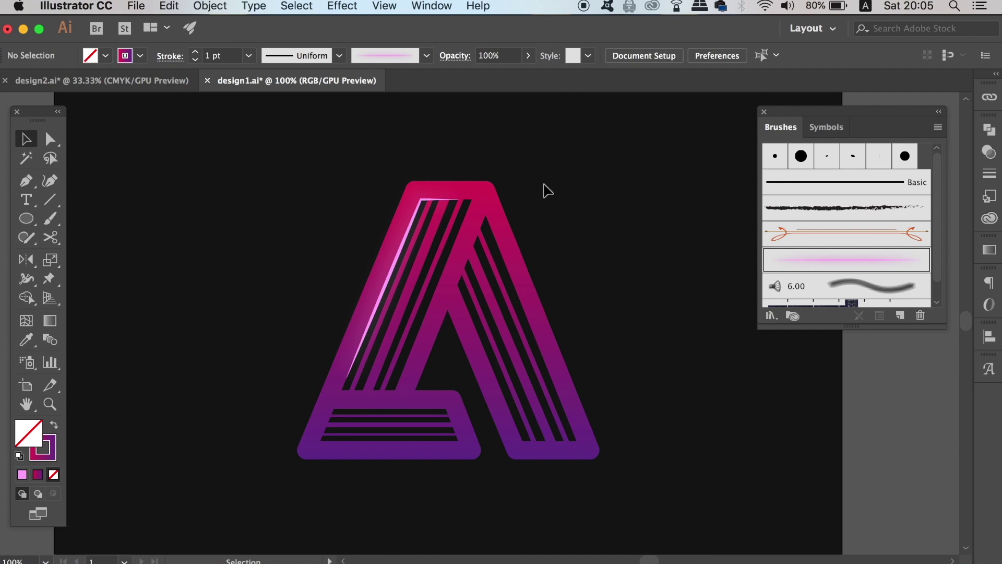
left_click(404, 254)
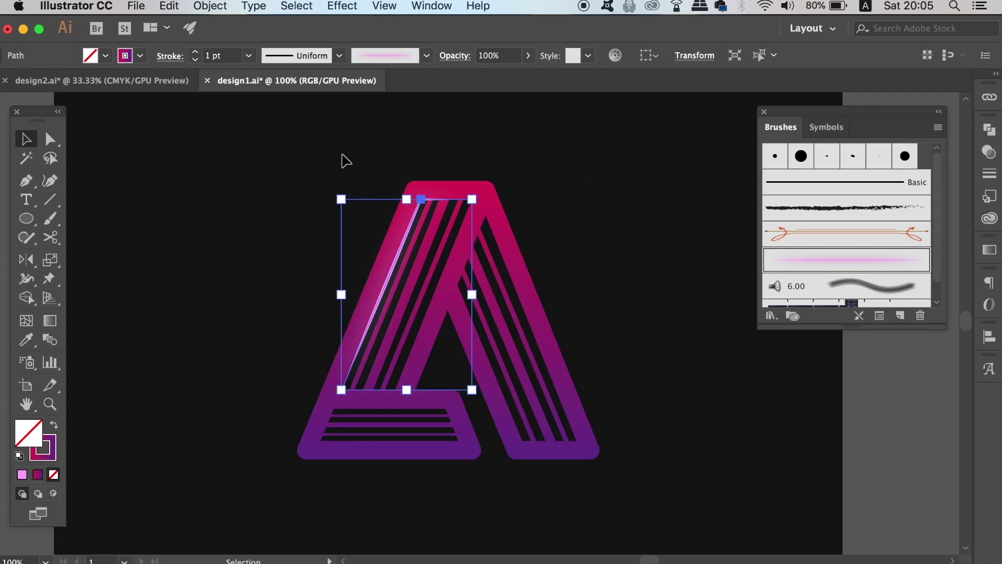
left_click(195, 60)
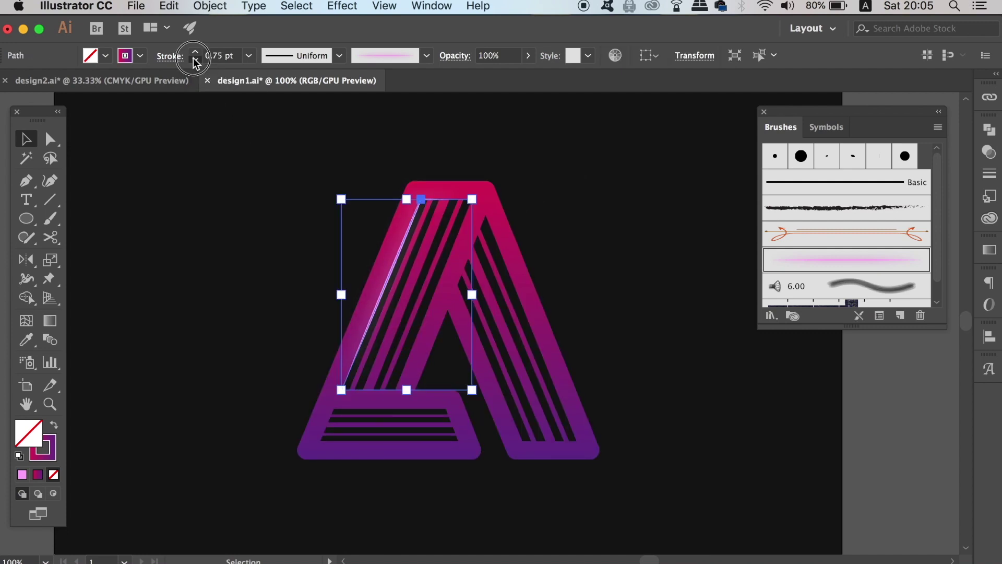
left_click(196, 60)
left_click(199, 161)
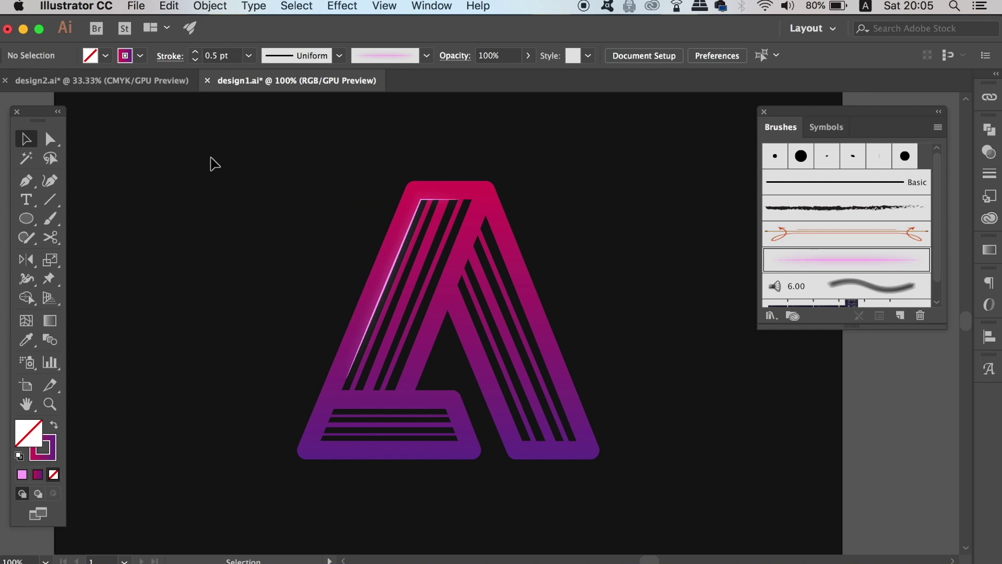
key("a")
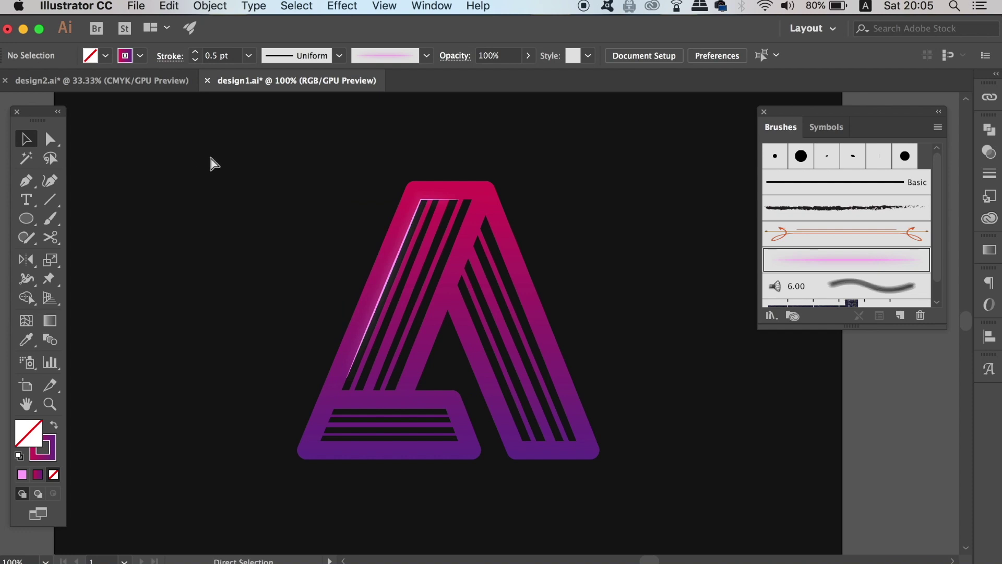